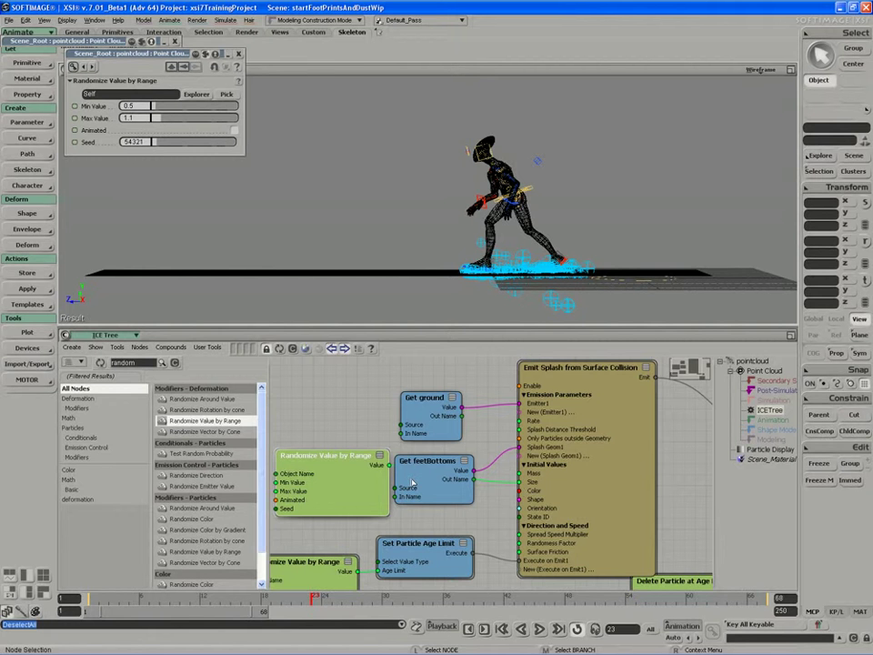
Move the ICETree node farther from the Emit Splash from Surface Collision node to make room between them.
{"action": "key", "text": "s"}
{"action": "left_click_drag", "start_coordinate": [462, 525], "coordinate": [265, 522]}
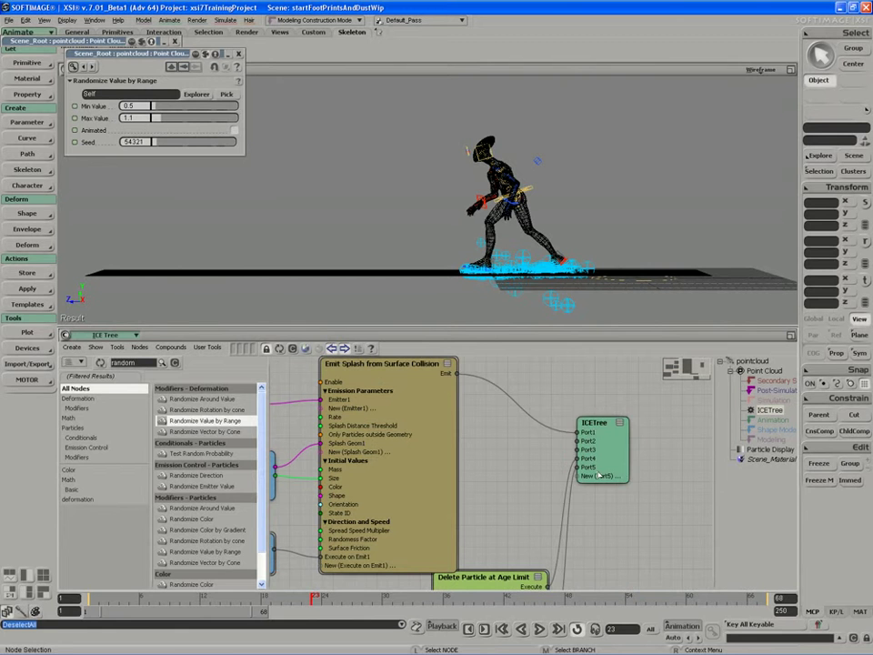
{"action": "left_click_drag", "start_coordinate": [596, 471], "coordinate": [659, 478]}
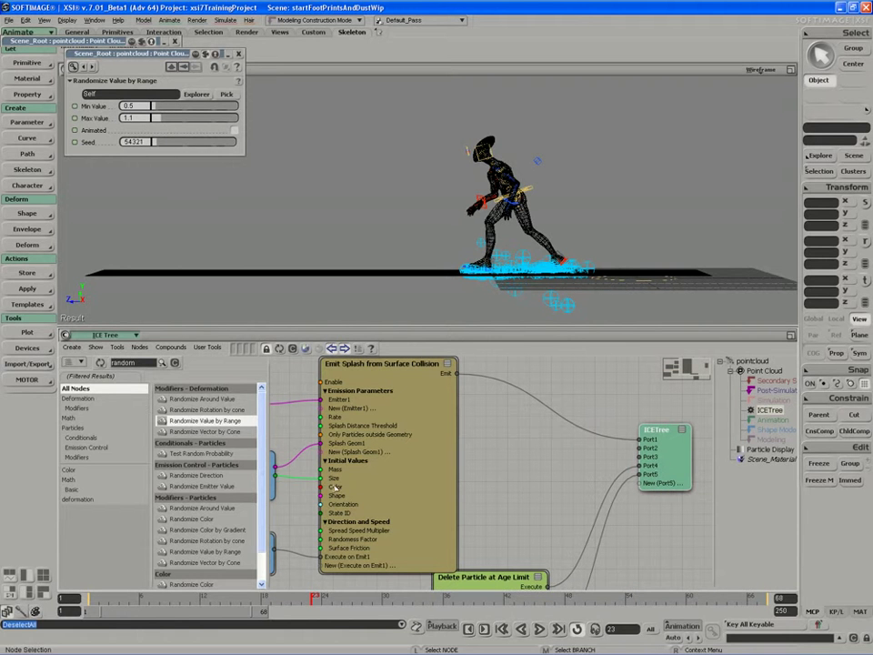
{"action": "left_click", "coordinate": [137, 363]}
{"action": "type", "text": "color"}
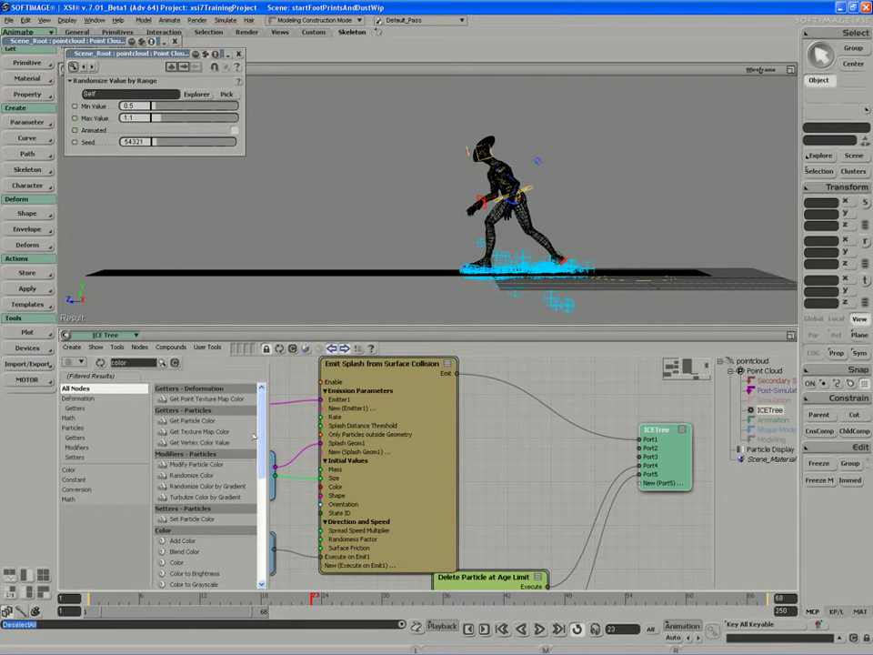
{"action": "scroll", "coordinate": [183, 468], "scroll_direction": "down", "scroll_amount": 3}
{"action": "left_click_drag", "start_coordinate": [182, 478], "coordinate": [479, 472]}
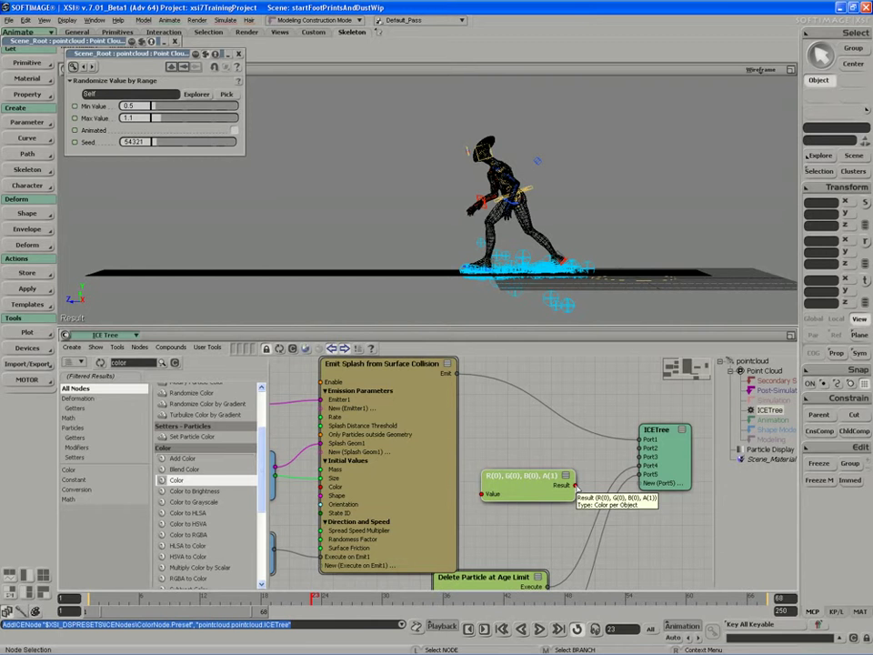
{"action": "left_click_drag", "start_coordinate": [575, 487], "coordinate": [656, 455]}
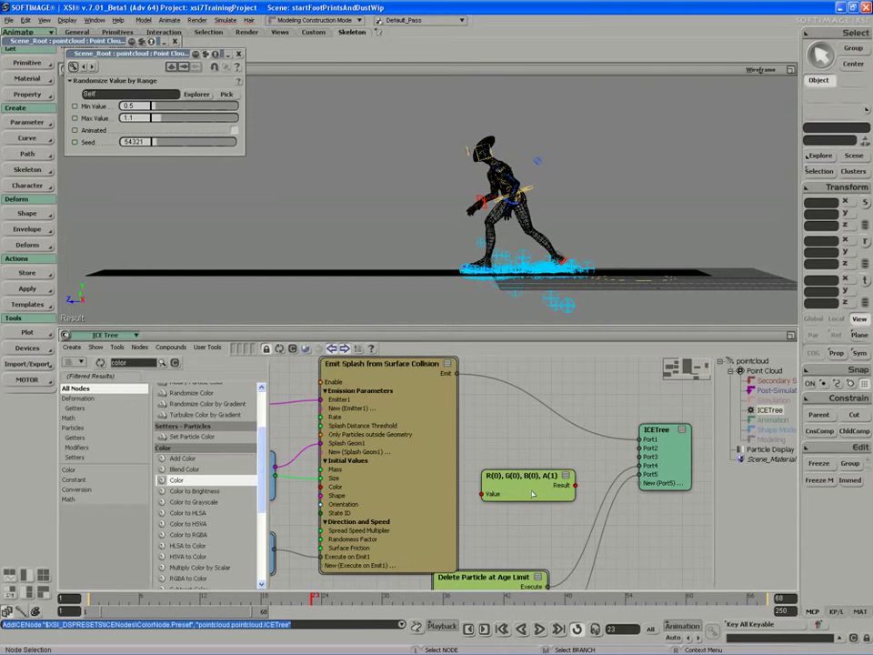
{"action": "key", "text": "Delete"}
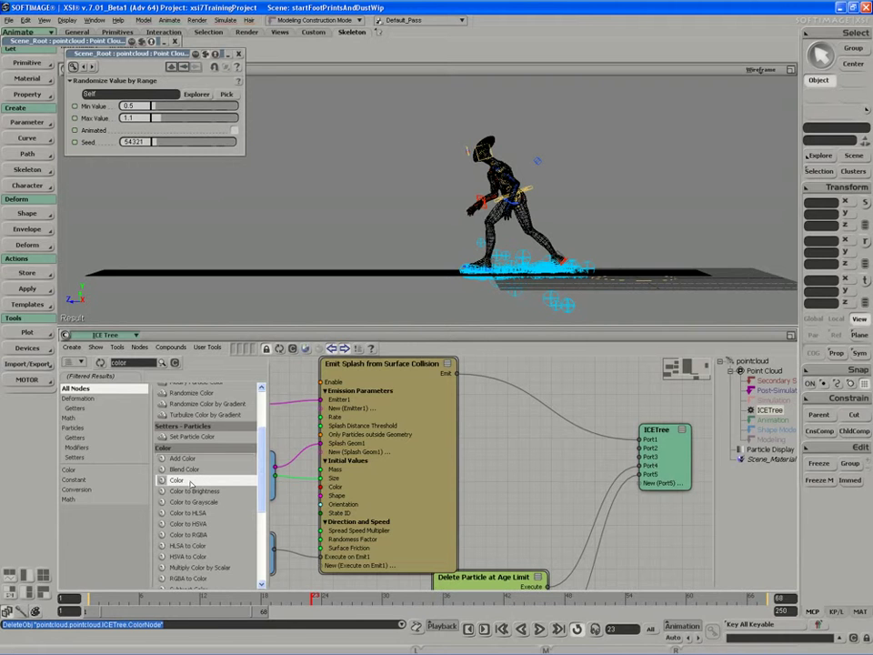
Add a Set Particle Color node from the particle Setters and connect its Execute output to Port2 of the ICETree.
{"action": "left_click", "coordinate": [174, 363]}
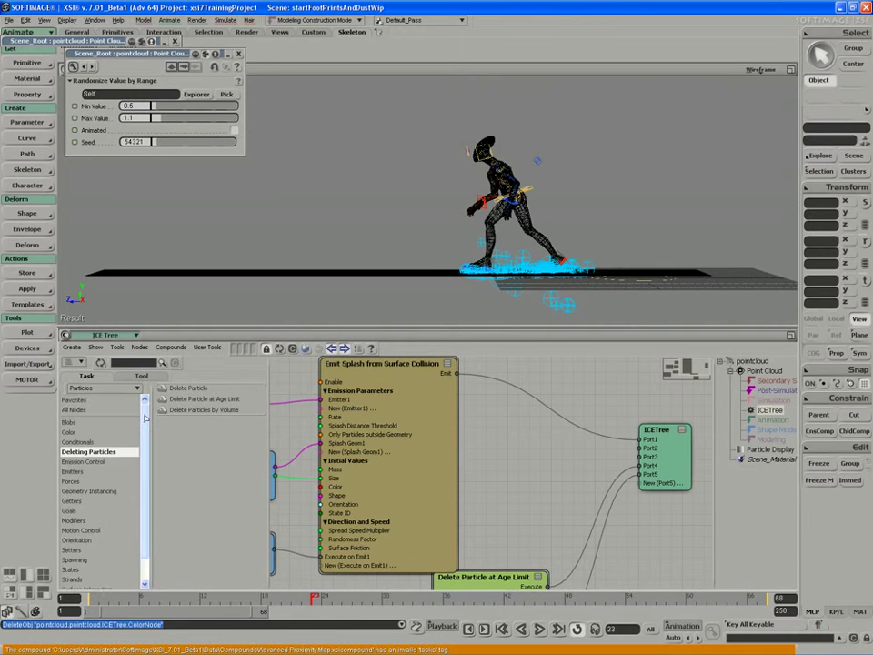
{"action": "left_click_drag", "start_coordinate": [145, 417], "coordinate": [146, 446]}
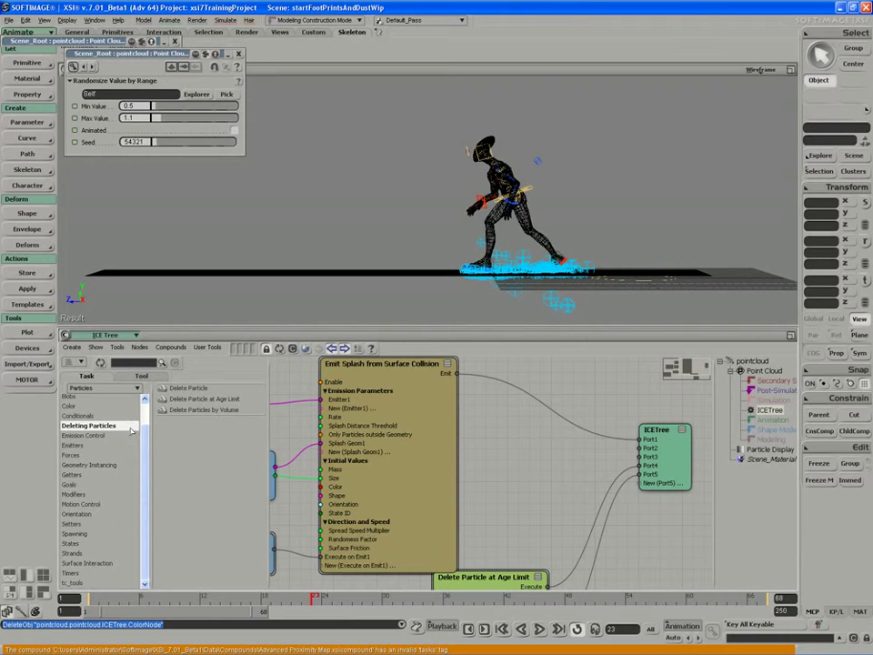
{"action": "left_click", "coordinate": [78, 523]}
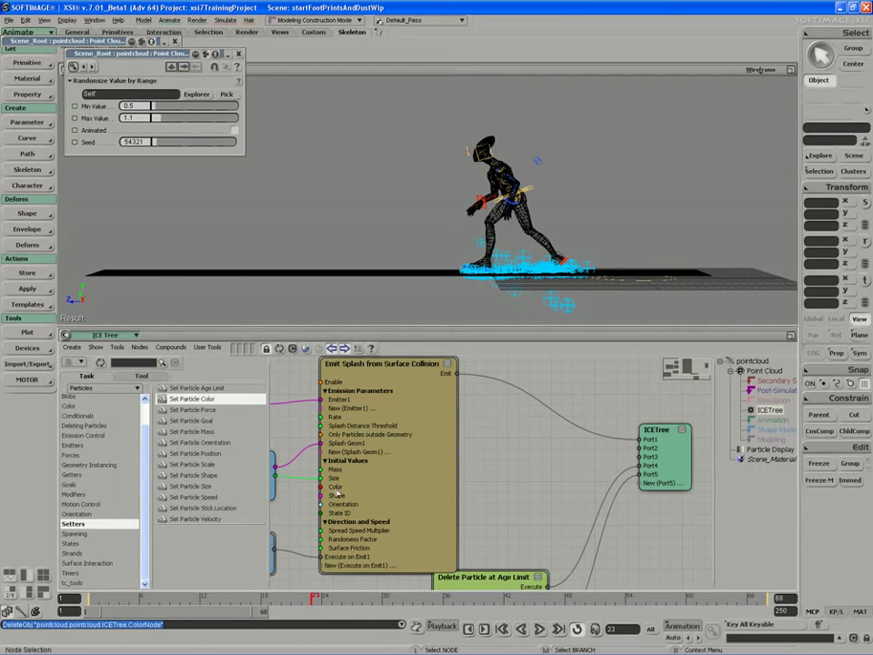
{"action": "left_click_drag", "start_coordinate": [175, 398], "coordinate": [506, 473]}
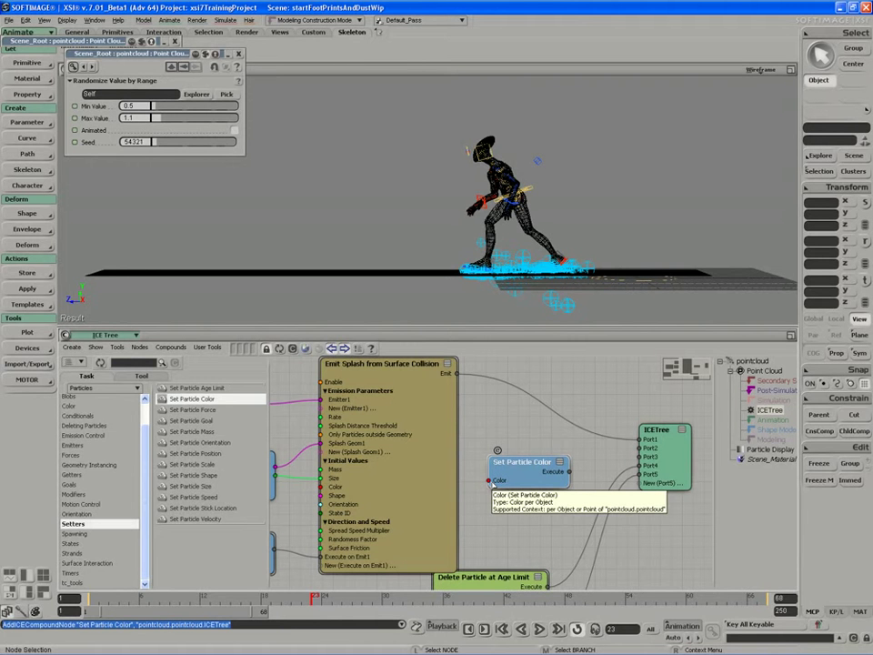
{"action": "left_click_drag", "start_coordinate": [569, 472], "coordinate": [642, 448]}
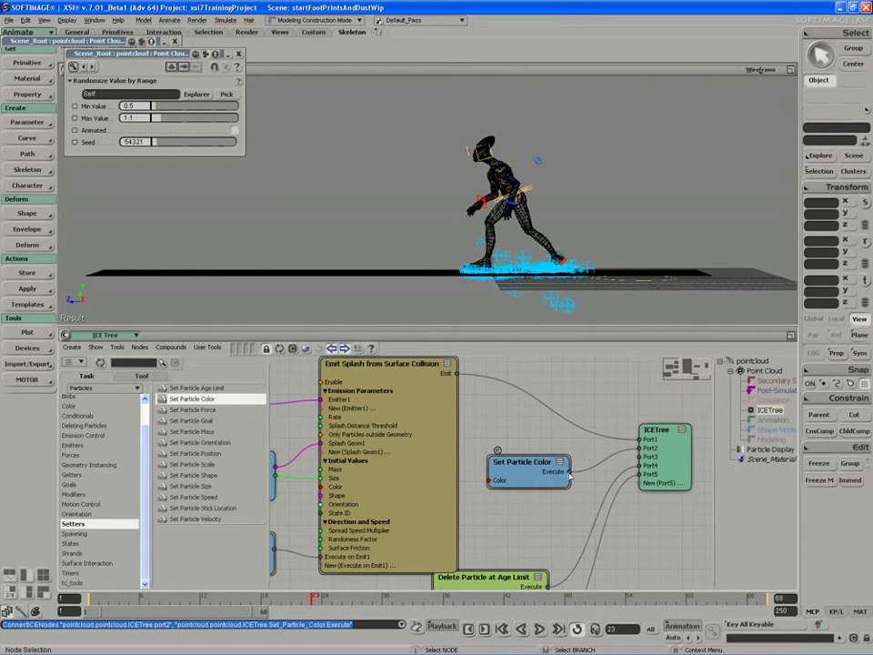
Return to frame 1 and set the Set Particle Color node's color to pure red (R 1, G 0, B 0).
{"action": "left_click", "coordinate": [92, 598]}
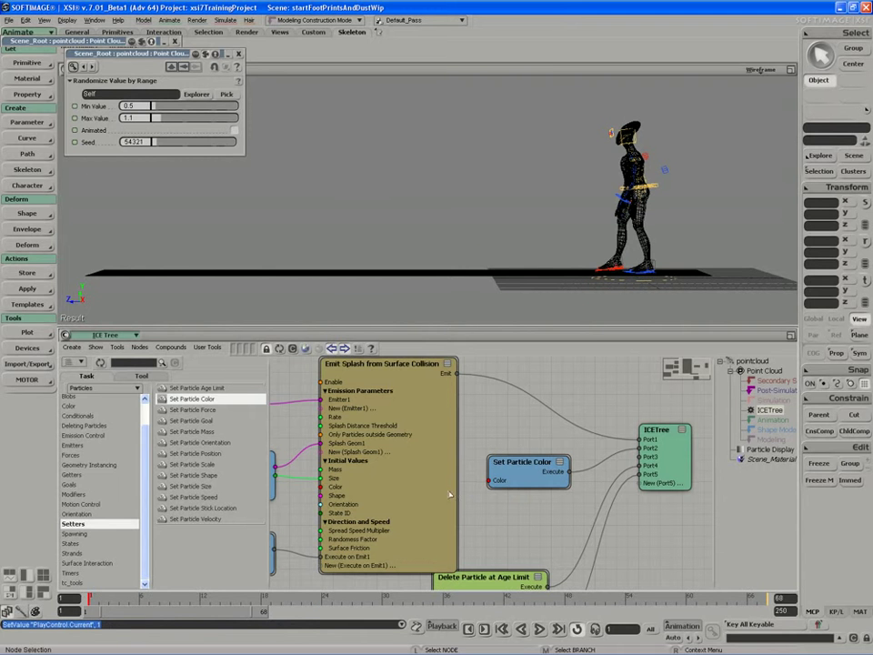
{"action": "left_click", "coordinate": [526, 464]}
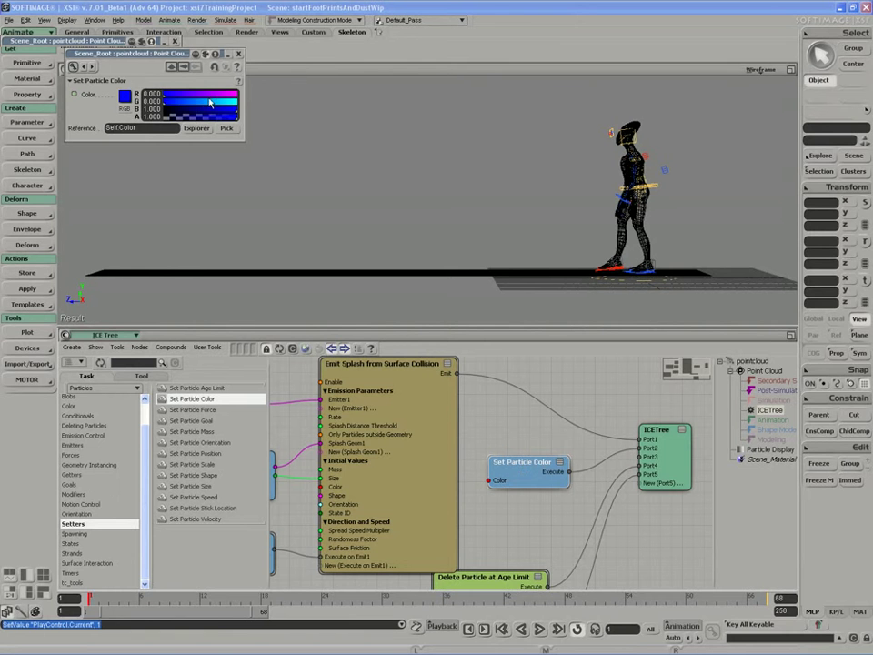
{"action": "left_click_drag", "start_coordinate": [194, 95], "coordinate": [151, 111]}
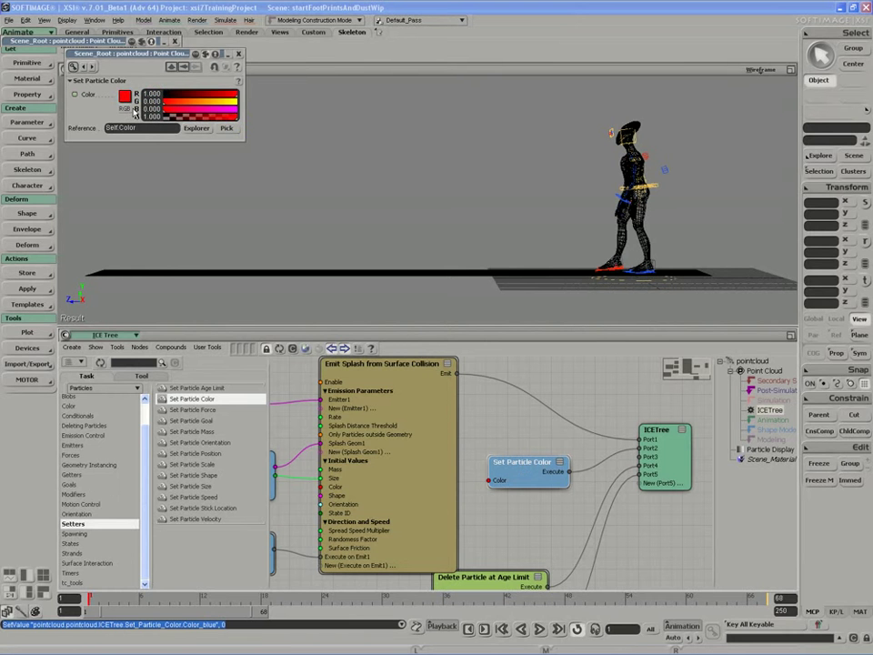
Step forward and back through the frames around the start to check the color of the emitted particles.
{"action": "key", "text": "period"}
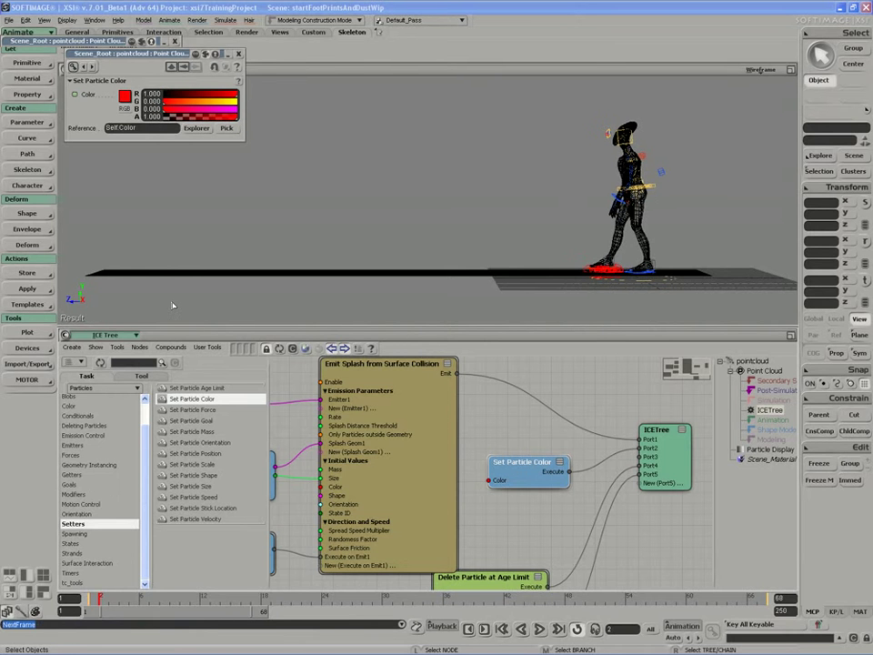
{"action": "key", "text": "Right"}
{"action": "key", "text": "Right"}
{"action": "key", "text": "Left"}
{"action": "key", "text": "Left"}
{"action": "key", "text": "Left"}
{"action": "key", "text": "Left"}
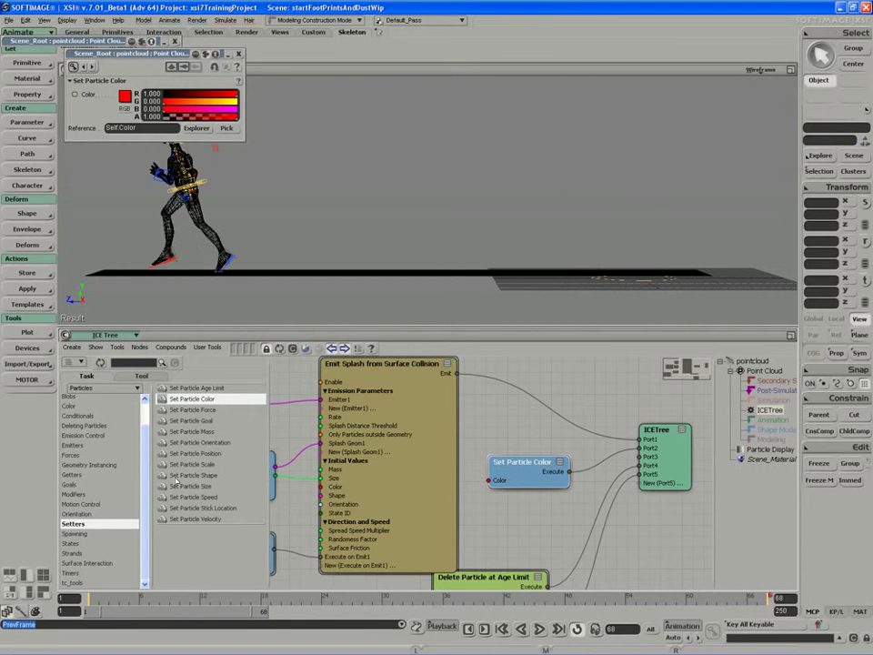
{"action": "key", "text": "period"}
{"action": "key", "text": "period"}
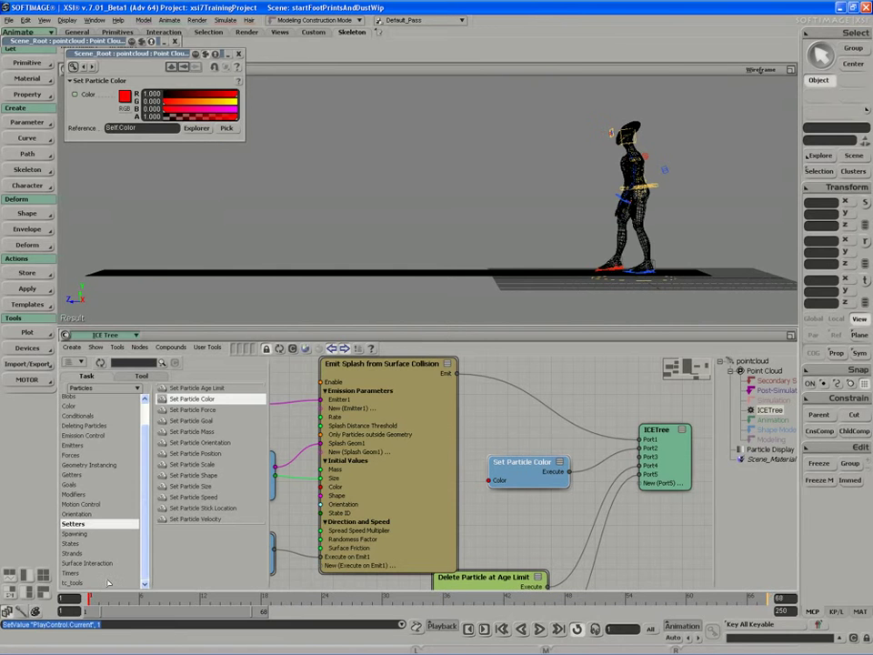
Play the simulation with a close view of the character's feet to examine the particles, then close the color properties.
{"action": "key", "text": "s"}
{"action": "right_click_drag", "start_coordinate": [409, 219], "coordinate": [464, 252]}
{"action": "left_click_drag", "start_coordinate": [464, 253], "coordinate": [350, 246]}
{"action": "middle_click_drag", "start_coordinate": [350, 246], "coordinate": [265, 267]}
{"action": "left_click_drag", "start_coordinate": [265, 267], "coordinate": [283, 237]}
{"action": "middle_click_drag", "start_coordinate": [283, 237], "coordinate": [255, 257]}
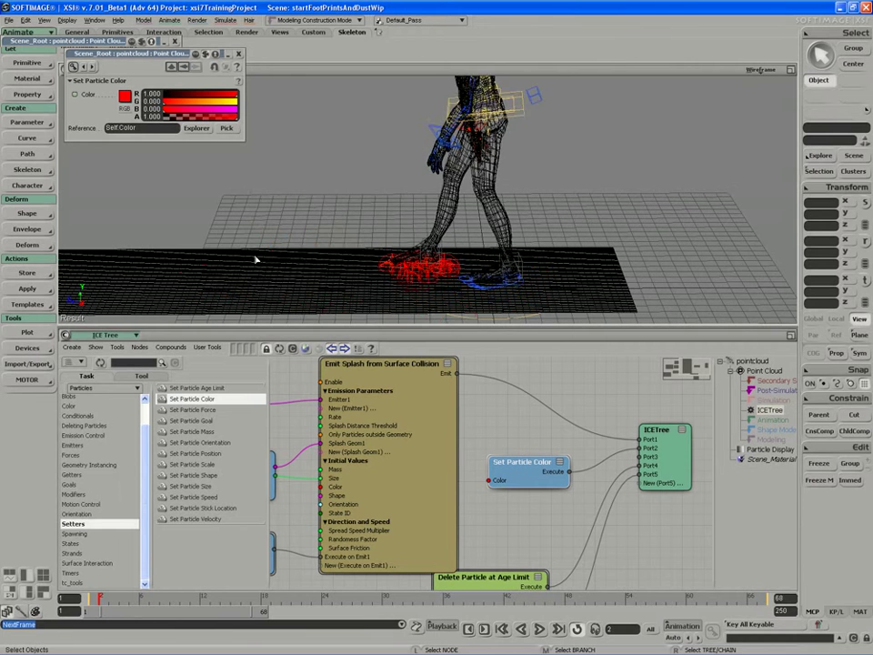
{"action": "key", "text": "Up"}
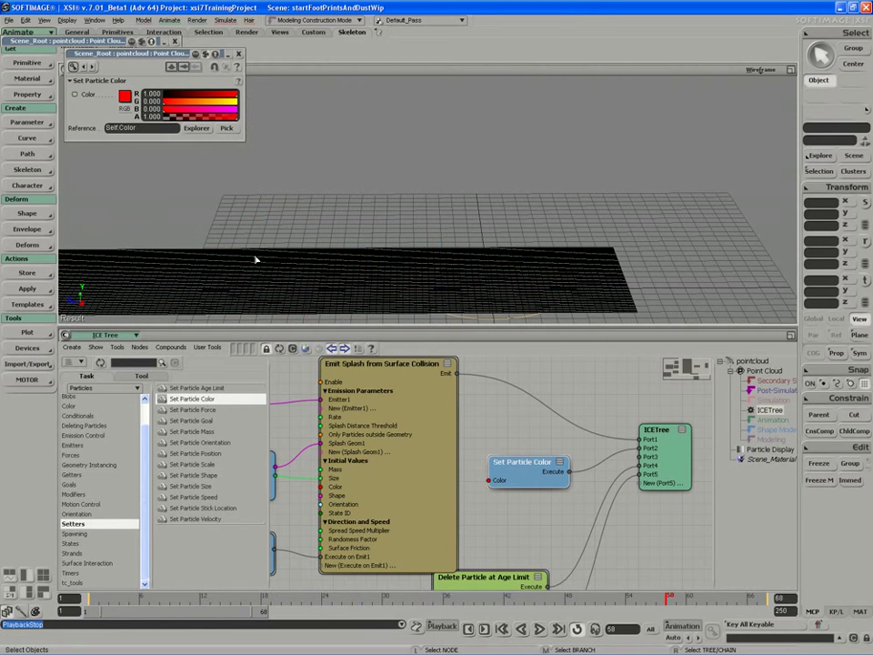
{"action": "key", "text": "Escape"}
{"action": "left_click", "coordinate": [176, 41]}
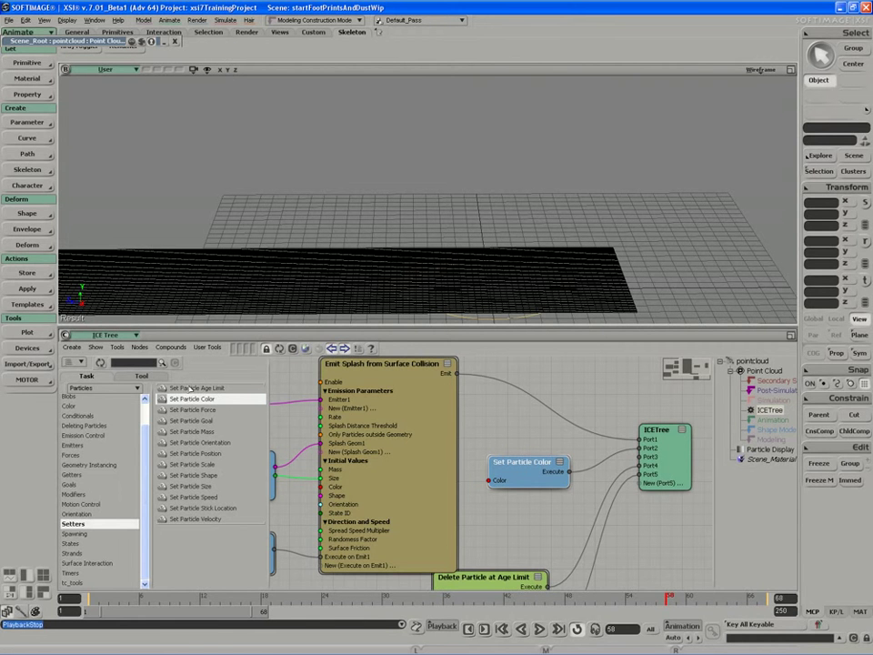
Add a Modify Particle Color node from the particle Modifiers to the ICE tree.
{"action": "middle_click_drag", "start_coordinate": [307, 445], "coordinate": [456, 448]}
{"action": "left_click", "coordinate": [73, 494]}
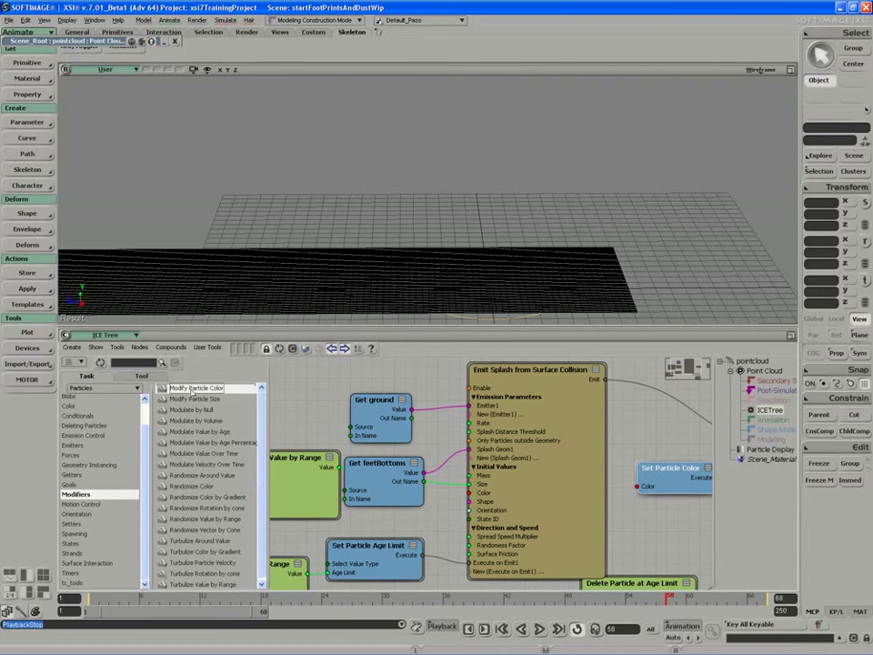
{"action": "left_click_drag", "start_coordinate": [194, 388], "coordinate": [457, 442]}
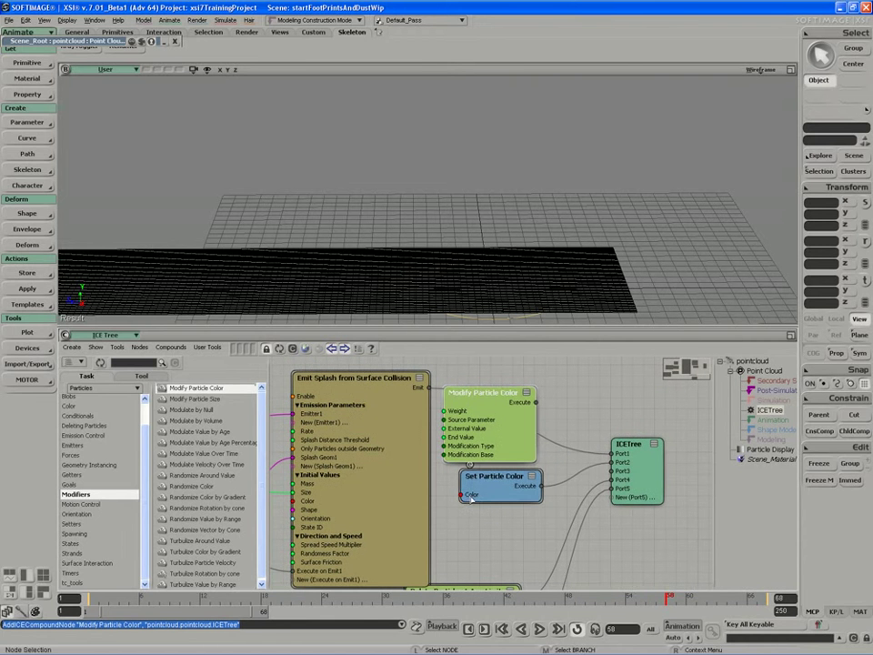
Rearrange the Emit Splash, Modify Particle Color, Set Particle Color and ICETree nodes to free space before Set Particle Color.
{"action": "left_click_drag", "start_coordinate": [487, 489], "coordinate": [488, 523]}
{"action": "left_click_drag", "start_coordinate": [487, 427], "coordinate": [492, 458]}
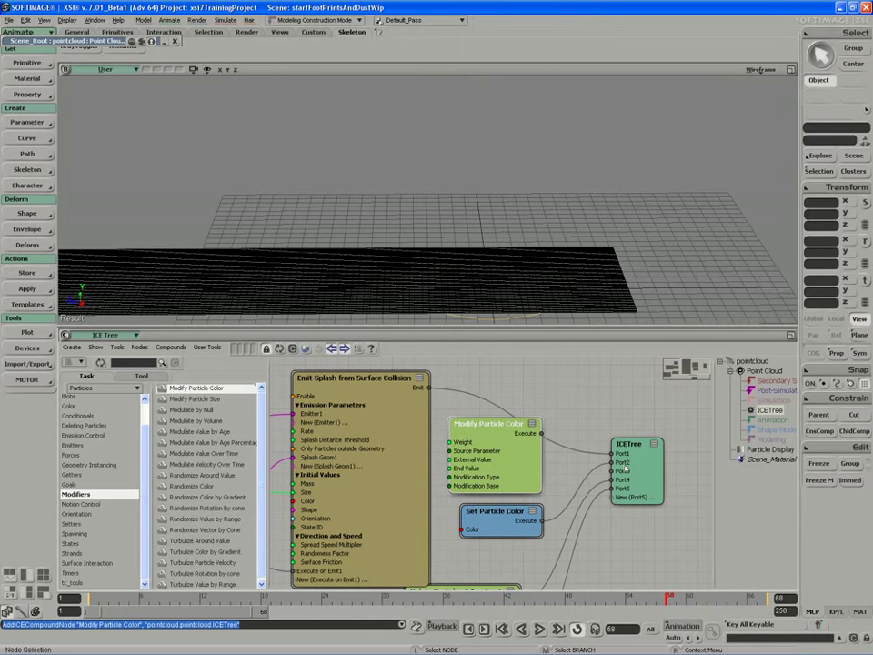
{"action": "left_click_drag", "start_coordinate": [625, 469], "coordinate": [646, 467]}
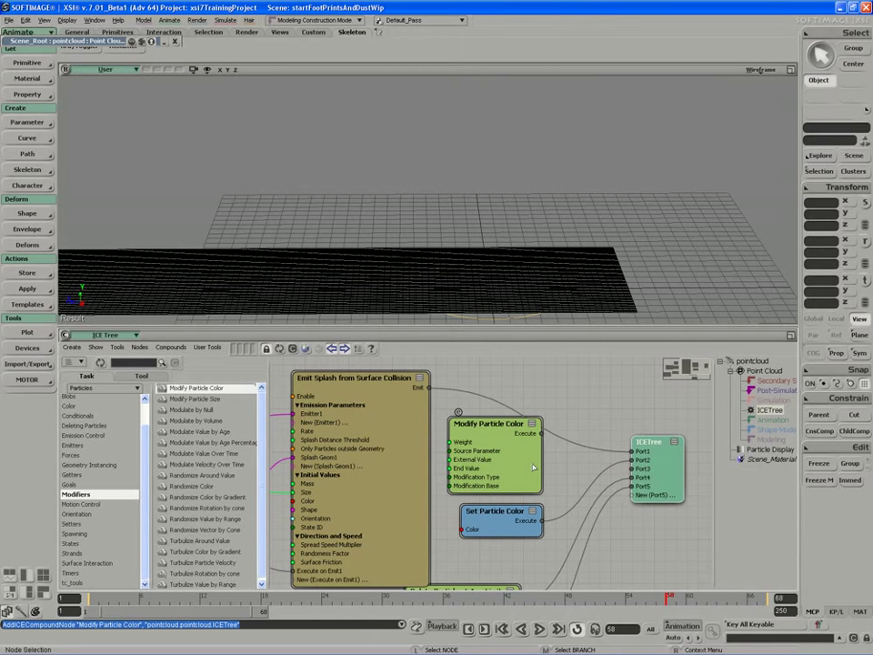
{"action": "left_click_drag", "start_coordinate": [533, 468], "coordinate": [532, 464]}
{"action": "left_click_drag", "start_coordinate": [495, 529], "coordinate": [536, 501]}
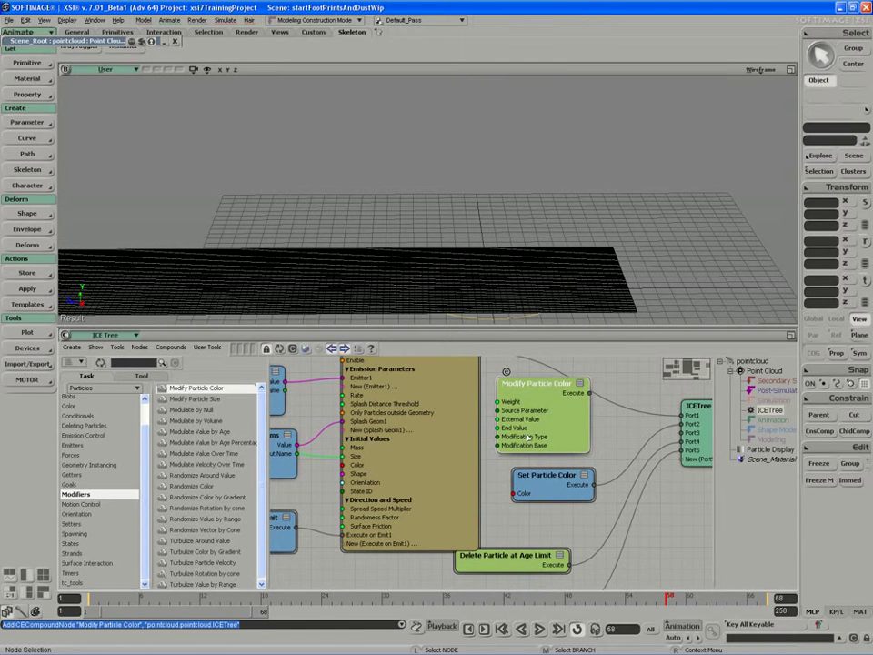
{"action": "left_click_drag", "start_coordinate": [411, 460], "coordinate": [345, 460]}
{"action": "left_click_drag", "start_coordinate": [545, 482], "coordinate": [538, 484]}
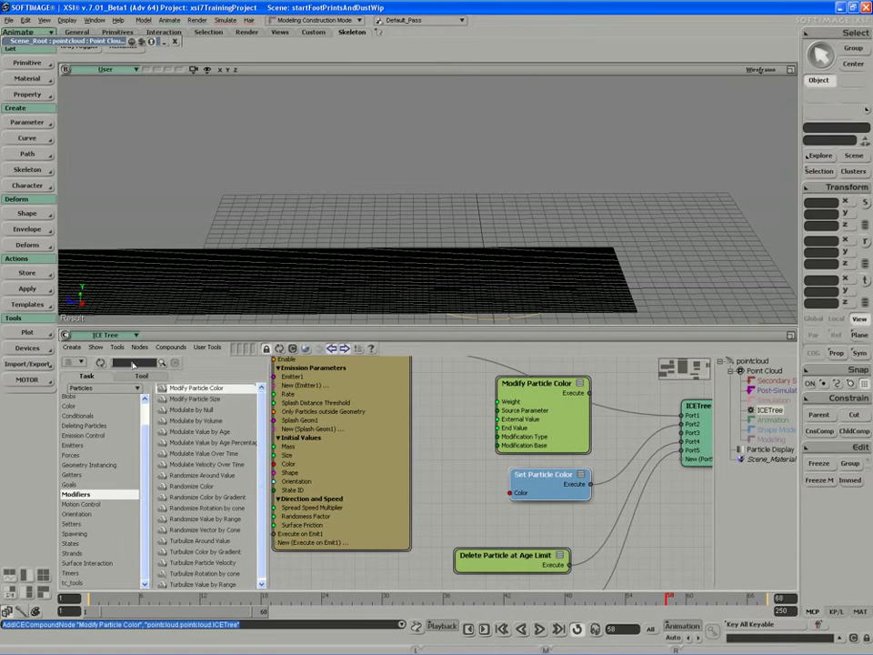
Find the gradient nodes and add a Turbulize Color by Gradient node below the Set Particle Color node.
{"action": "left_click", "coordinate": [132, 363]}
{"action": "type", "text": "gradien"}
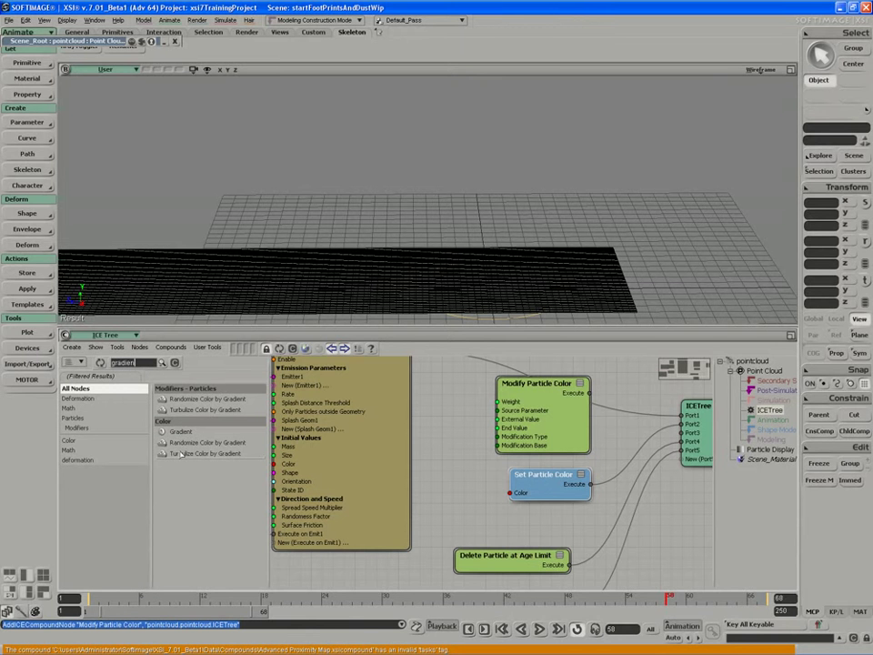
{"action": "left_click_drag", "start_coordinate": [181, 453], "coordinate": [429, 525]}
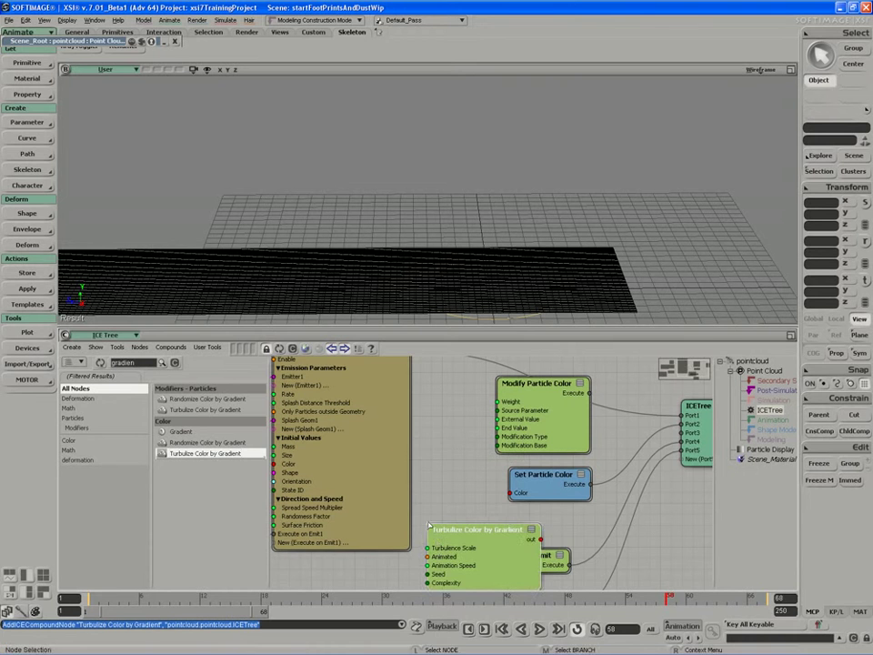
{"action": "key", "text": "s"}
{"action": "left_click_drag", "start_coordinate": [465, 558], "coordinate": [429, 536]}
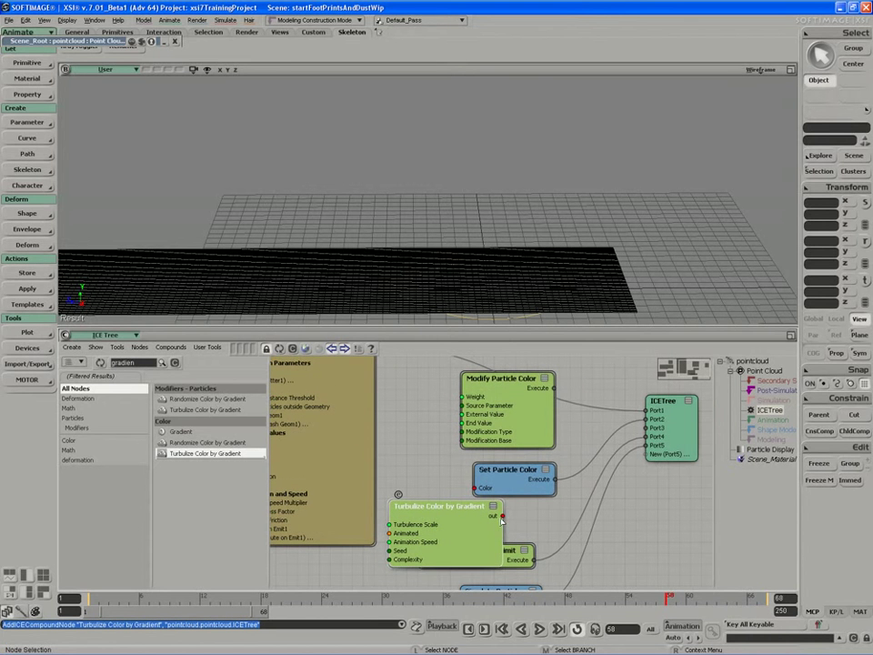
Shift Set Particle Color aside and add a Gradient node above the Turbulize Color by Gradient node.
{"action": "left_click_drag", "start_coordinate": [509, 469], "coordinate": [535, 466]}
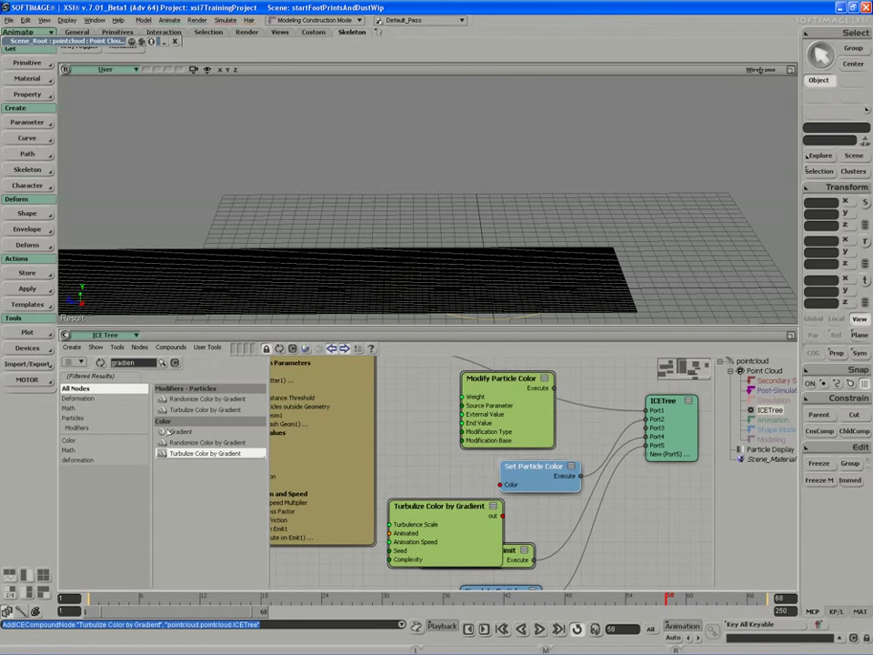
{"action": "left_click_drag", "start_coordinate": [183, 435], "coordinate": [418, 475]}
{"action": "key", "text": "s"}
{"action": "left_click_drag", "start_coordinate": [435, 520], "coordinate": [437, 515]}
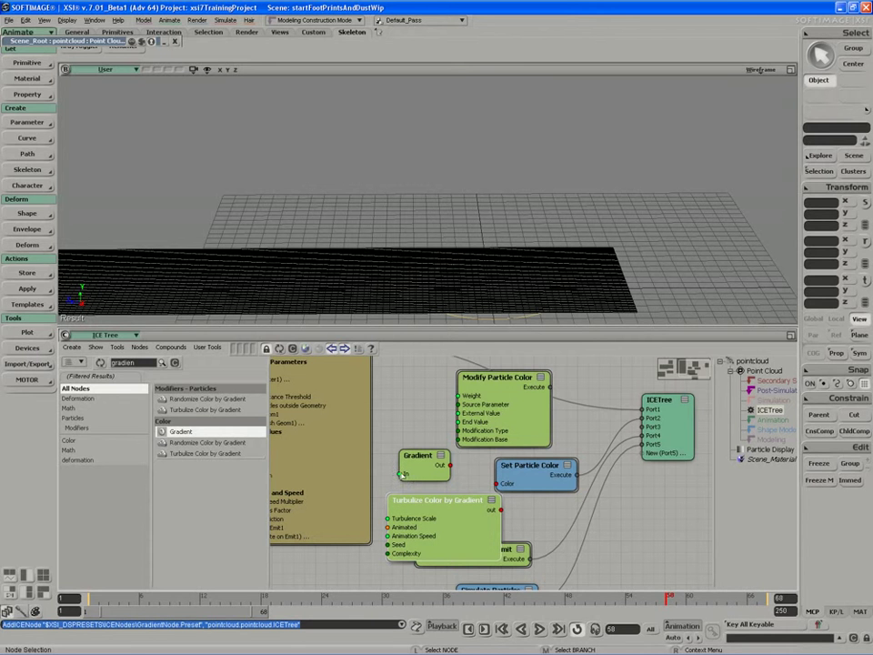
Open the Turbulize Color by Gradient compound and examine the properties of its inner Turbulize Value by Range and Gradient nodes.
{"action": "left_click", "coordinate": [395, 489]}
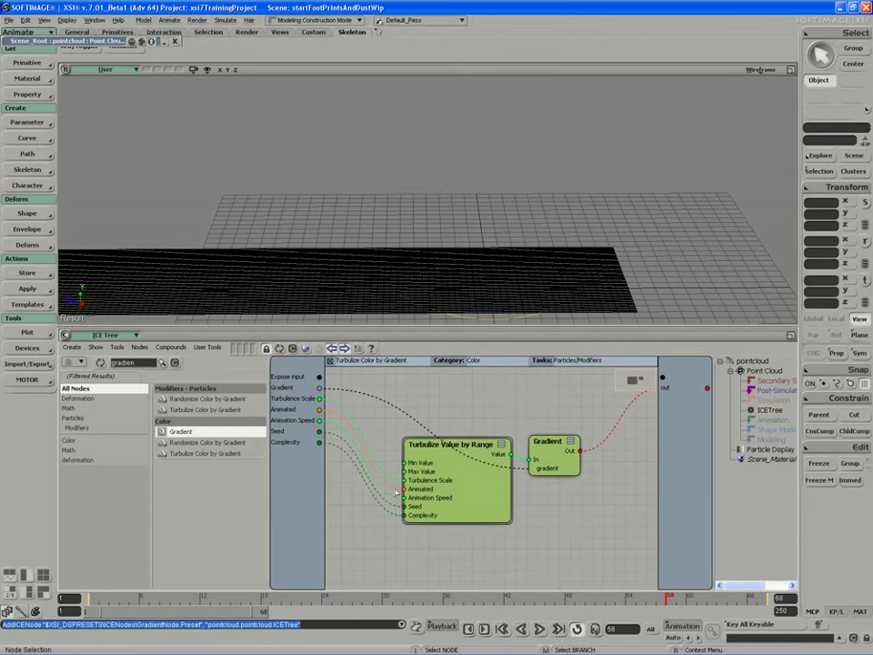
{"action": "left_click_drag", "start_coordinate": [447, 477], "coordinate": [429, 485]}
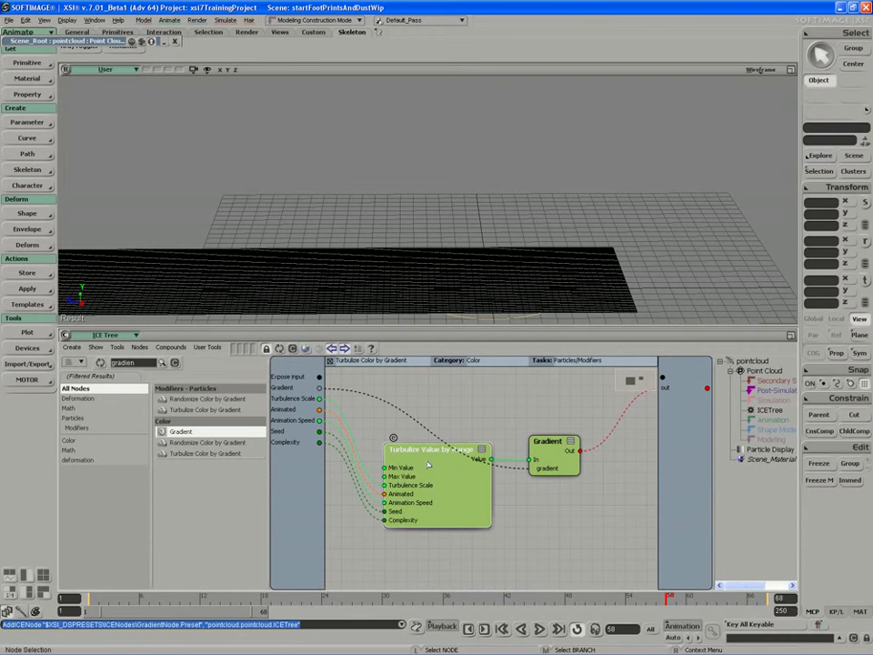
{"action": "left_click_drag", "start_coordinate": [556, 452], "coordinate": [558, 446]}
{"action": "double_click", "coordinate": [429, 484]}
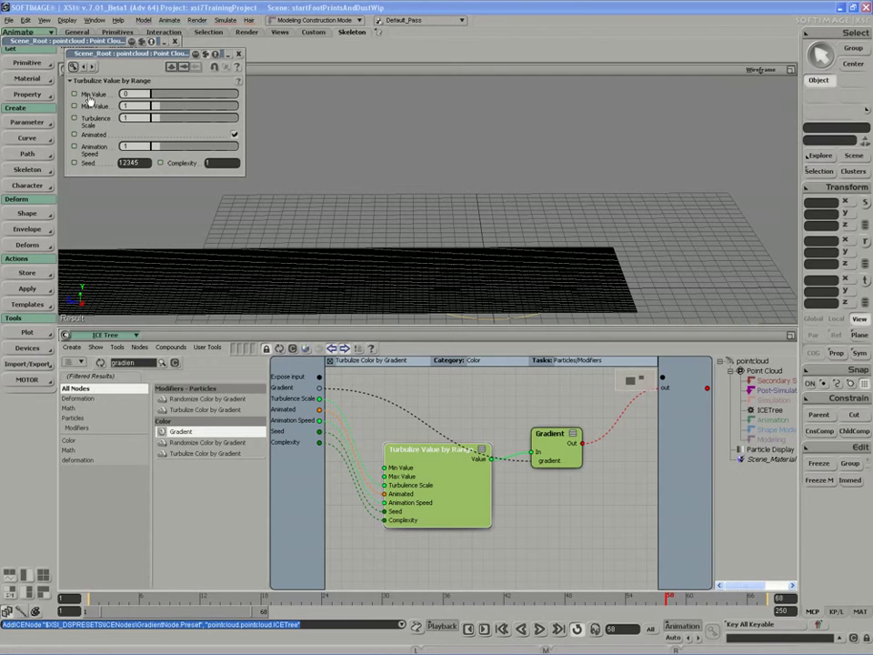
{"action": "left_click", "coordinate": [555, 452]}
{"action": "double_click", "coordinate": [554, 452]}
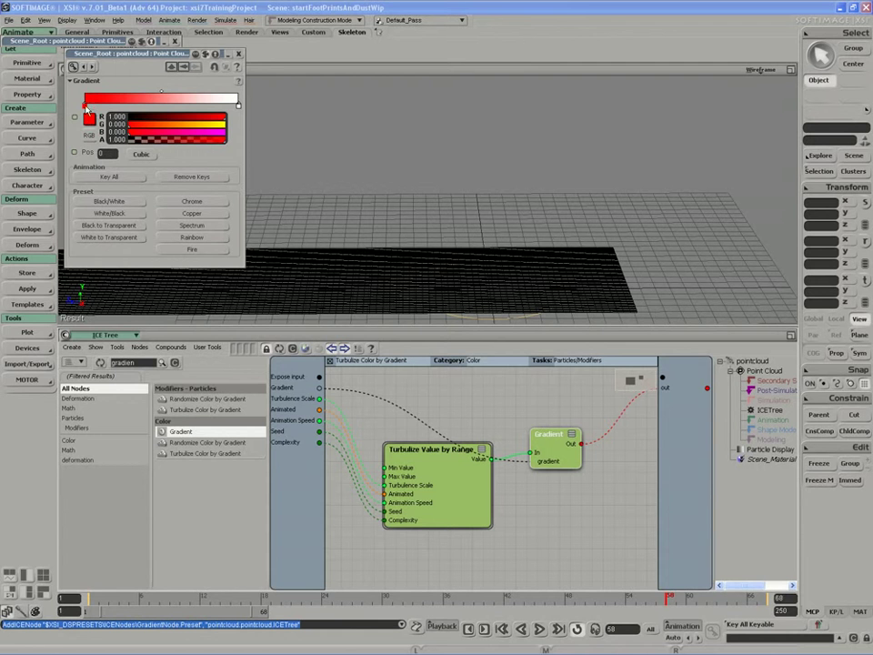
Check the end marker of the inner Gradient node, close its properties and leave the Turbulize Color by Gradient compound.
{"action": "left_click", "coordinate": [239, 106]}
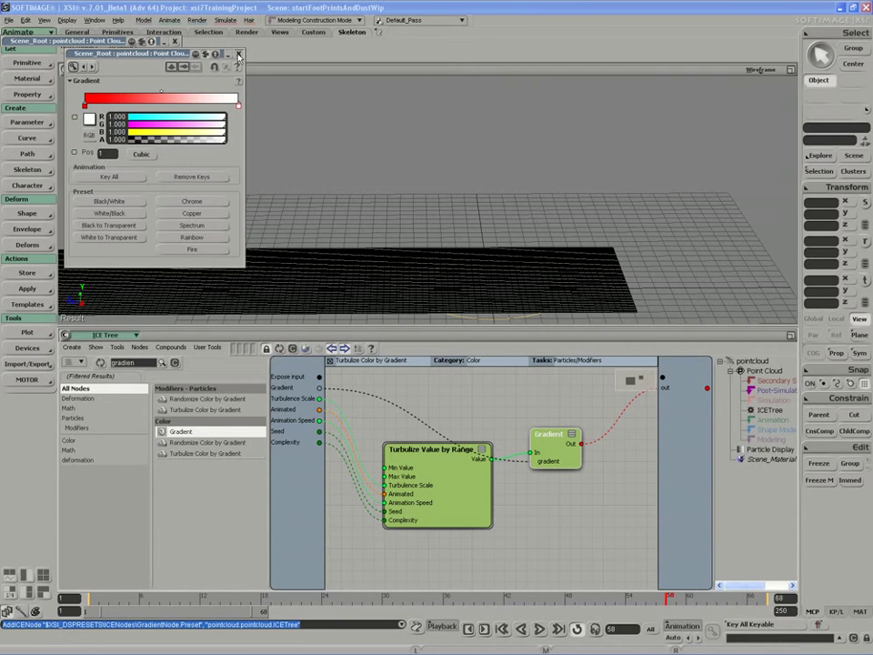
{"action": "left_click", "coordinate": [238, 55]}
{"action": "left_click", "coordinate": [328, 360]}
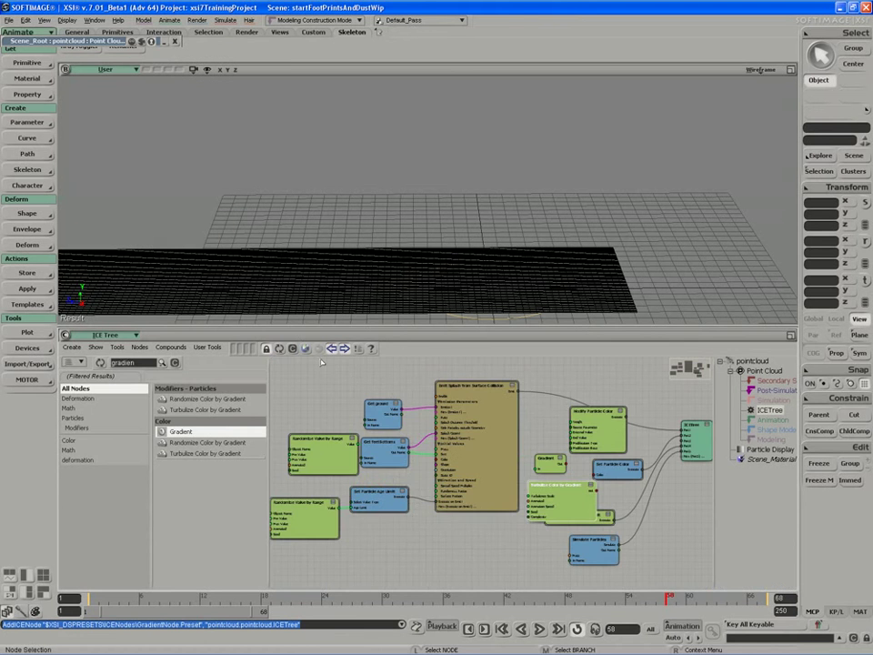
Delete the standalone Gradient node above Turbulize Color by Gradient.
{"action": "key", "text": "z"}
{"action": "middle_click", "coordinate": [550, 511]}
{"action": "left_click_drag", "start_coordinate": [550, 511], "coordinate": [406, 515]}
{"action": "left_click", "coordinate": [399, 440]}
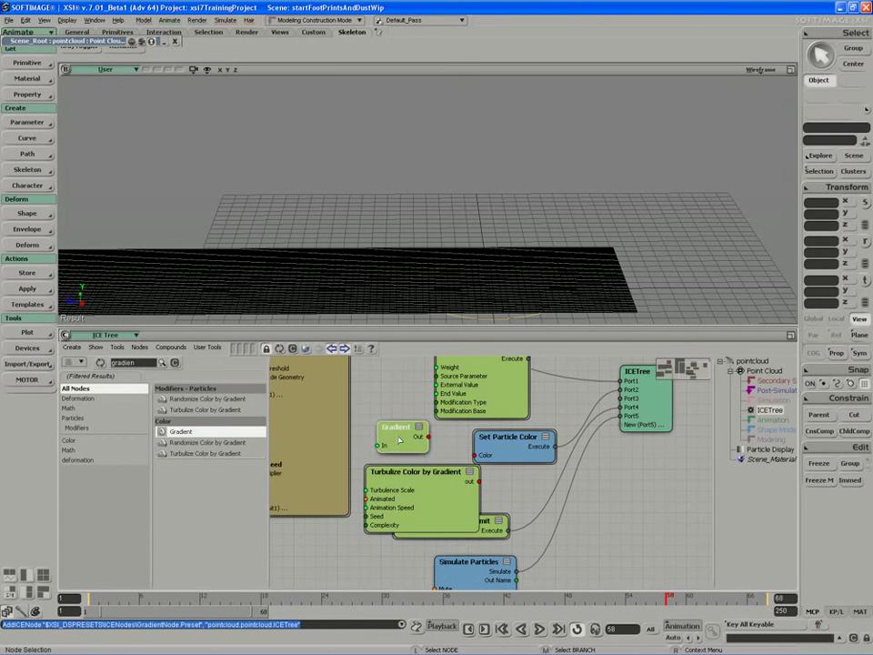
{"action": "key", "text": "Delete"}
Open the Modify Particle Color compound and examine its inner color nodes, from Set Particle Color back to the Gradient node.
{"action": "left_click_drag", "start_coordinate": [460, 388], "coordinate": [389, 417]}
{"action": "double_click", "coordinate": [412, 411]}
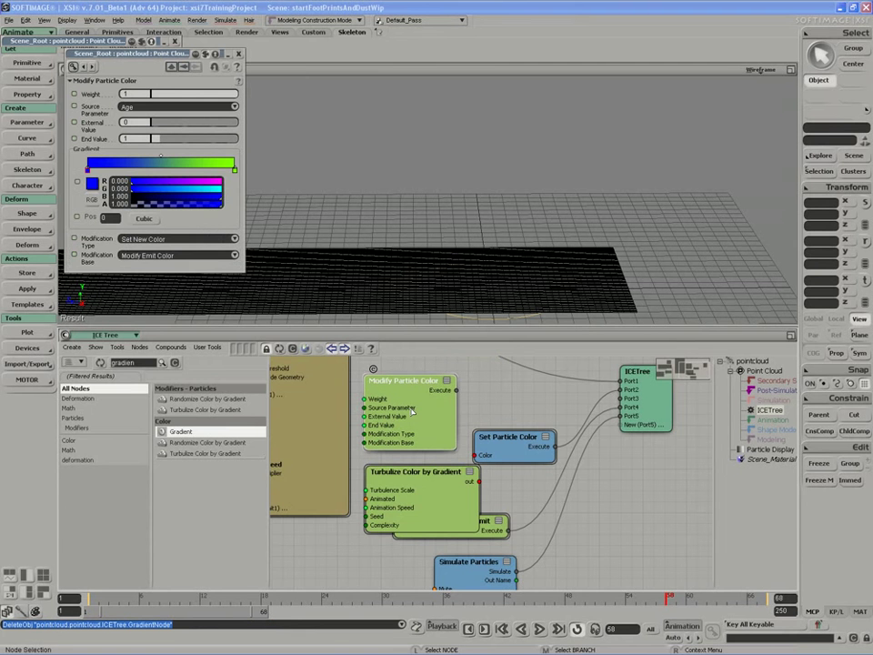
{"action": "left_click", "coordinate": [374, 369]}
{"action": "scroll", "coordinate": [505, 488], "scroll_direction": "up", "scroll_amount": 3}
{"action": "middle_click_drag", "start_coordinate": [637, 465], "coordinate": [483, 487]}
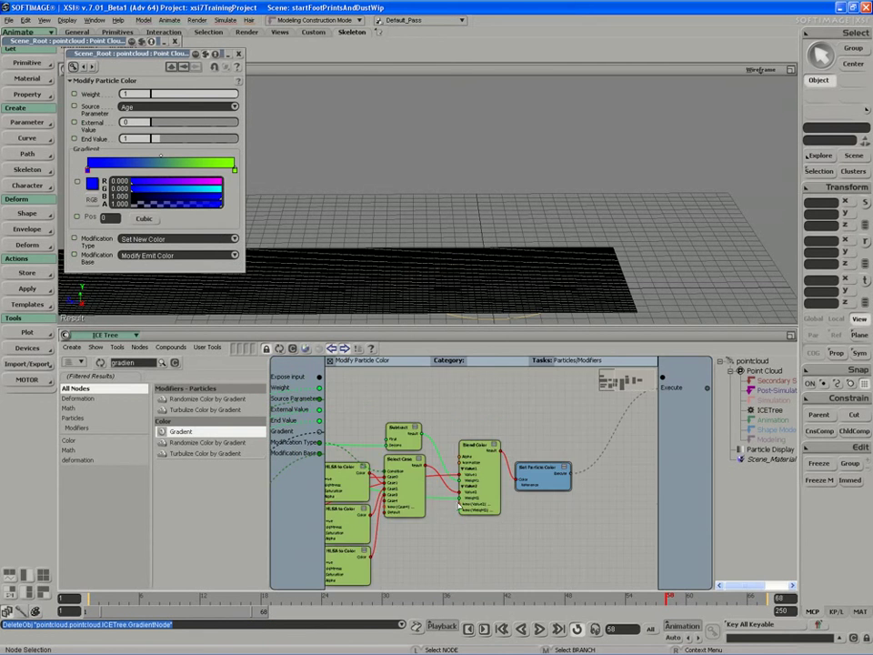
{"action": "scroll", "coordinate": [483, 488], "scroll_direction": "up", "scroll_amount": 2}
{"action": "left_click_drag", "start_coordinate": [540, 483], "coordinate": [561, 475]}
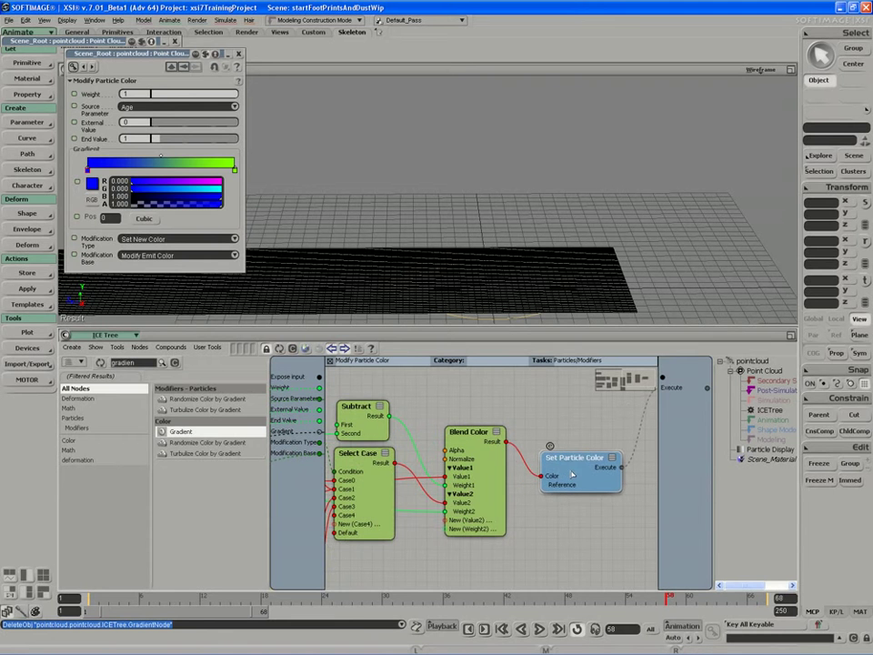
{"action": "left_click_drag", "start_coordinate": [373, 485], "coordinate": [589, 477]}
{"action": "left_click_drag", "start_coordinate": [491, 491], "coordinate": [604, 469]}
{"action": "middle_click_drag", "start_coordinate": [605, 468], "coordinate": [551, 470]}
{"action": "middle_click_drag", "start_coordinate": [433, 493], "coordinate": [453, 482]}
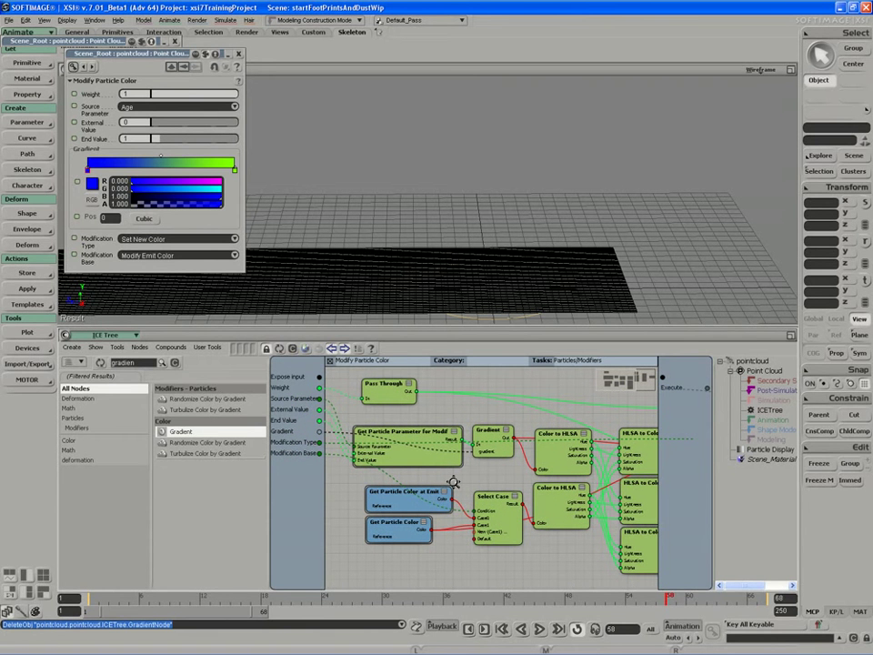
{"action": "left_click", "coordinate": [331, 362]}
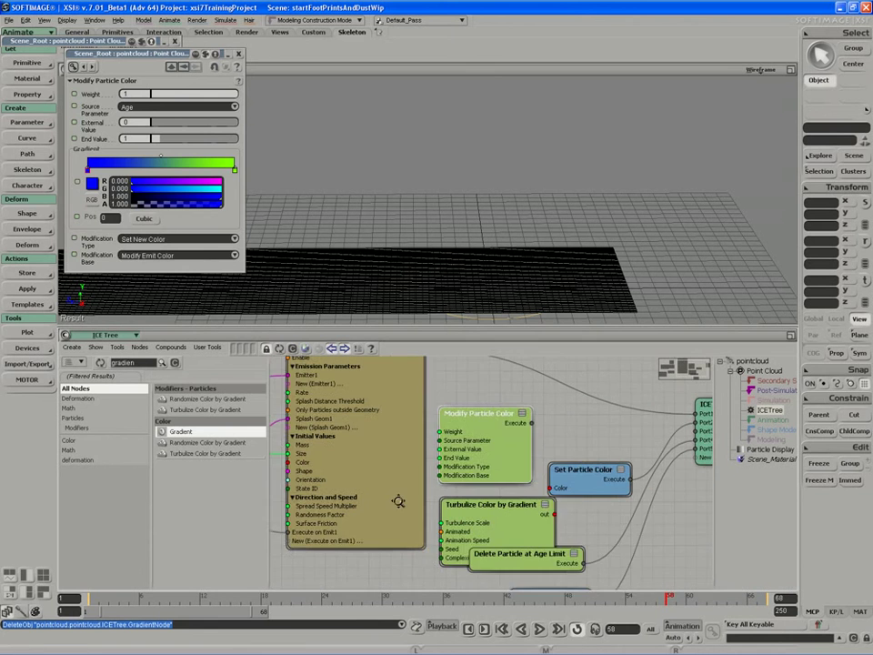
Delete the Modify Particle Color node and connect the Turbulize Color by Gradient output to the Color input of Set Particle Color.
{"action": "key", "text": "Delete"}
{"action": "left_click_drag", "start_coordinate": [545, 471], "coordinate": [557, 430]}
{"action": "left_click_drag", "start_coordinate": [487, 525], "coordinate": [527, 450]}
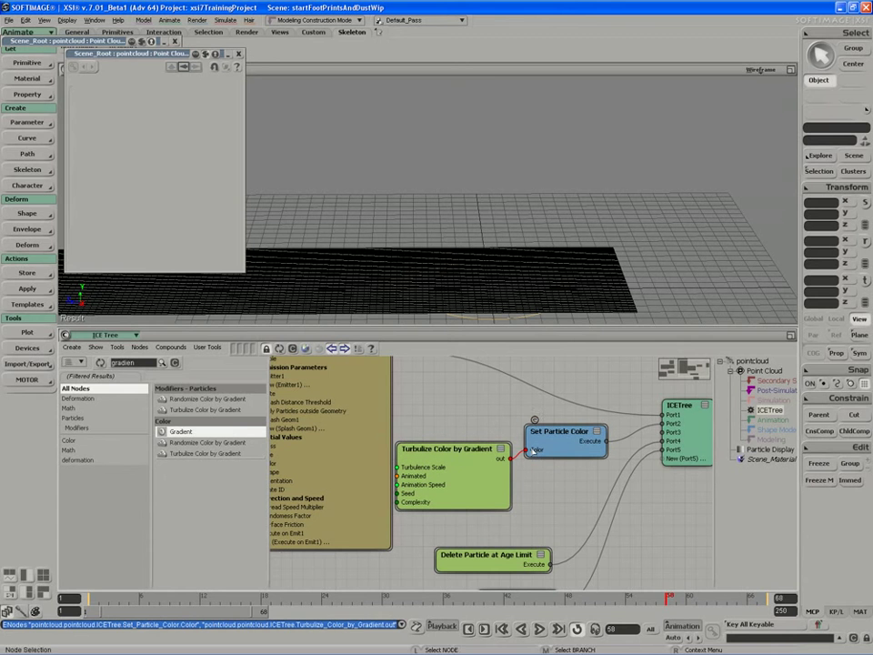
Advance the simulation to frame 2 and show the footstep particles close up in Shaded display mode.
{"action": "key", "text": "Right"}
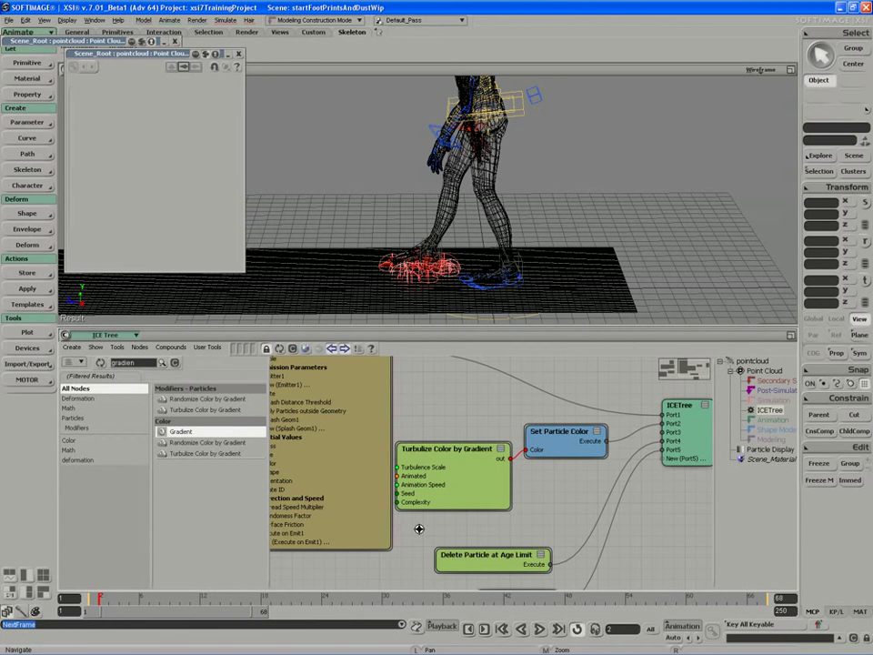
{"action": "left_click_drag", "start_coordinate": [419, 528], "coordinate": [439, 530]}
{"action": "left_click", "coordinate": [770, 69]}
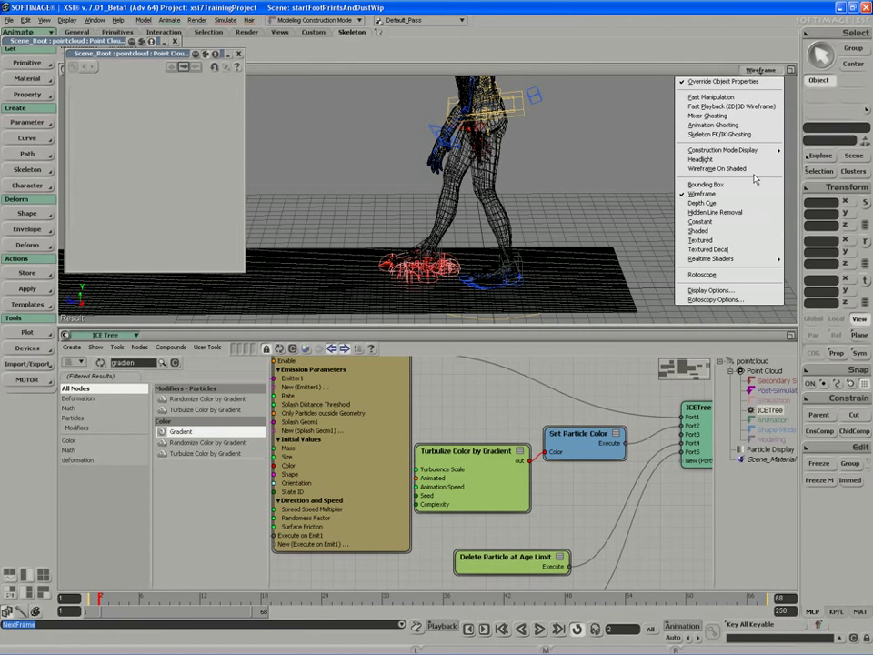
{"action": "left_click", "coordinate": [746, 232]}
{"action": "key", "text": "s"}
{"action": "mouse_move", "coordinate": [610, 253]}
{"action": "middle_mouse_down"}
{"action": "mouse_move", "coordinate": [524, 291]}
{"action": "mouse_move", "coordinate": [371, 216]}
{"action": "mouse_move", "coordinate": [377, 232]}
{"action": "mouse_move", "coordinate": [461, 266]}
{"action": "middle_mouse_up"}
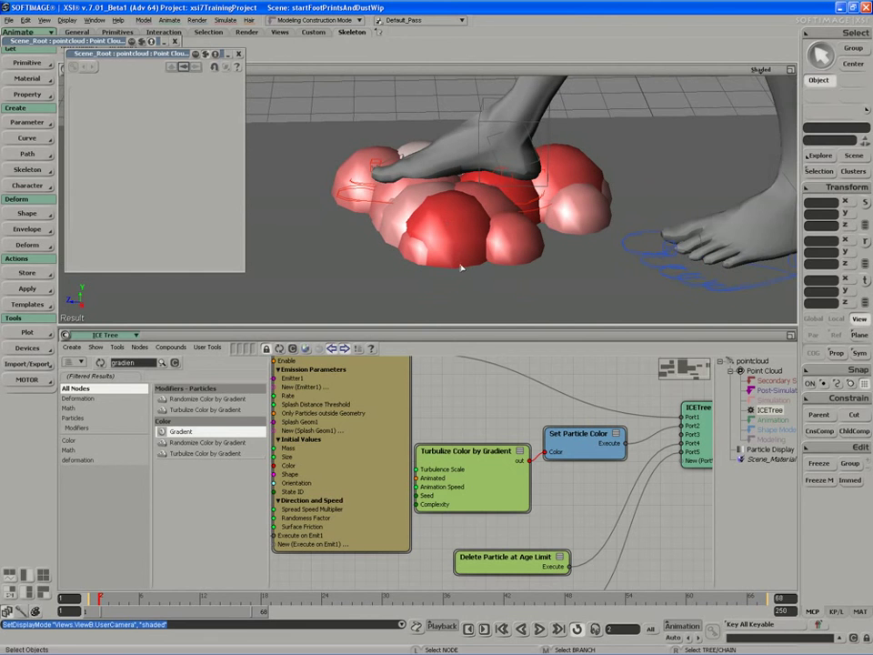
Set the start marker of the Turbulize Color by Gradient gradient to dark grey, about 0.291.
{"action": "left_click", "coordinate": [474, 478]}
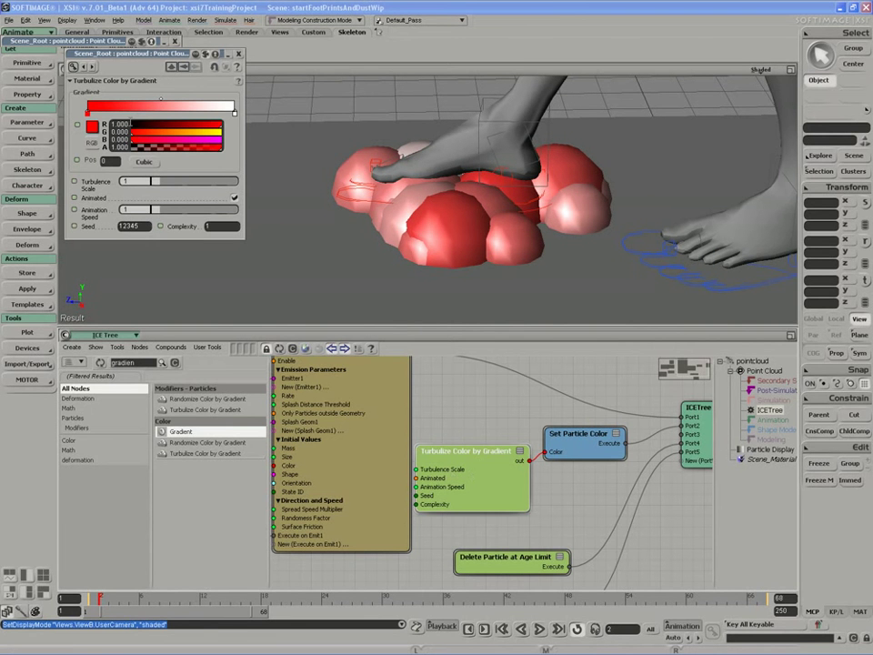
{"action": "key", "text": "ctrl"}
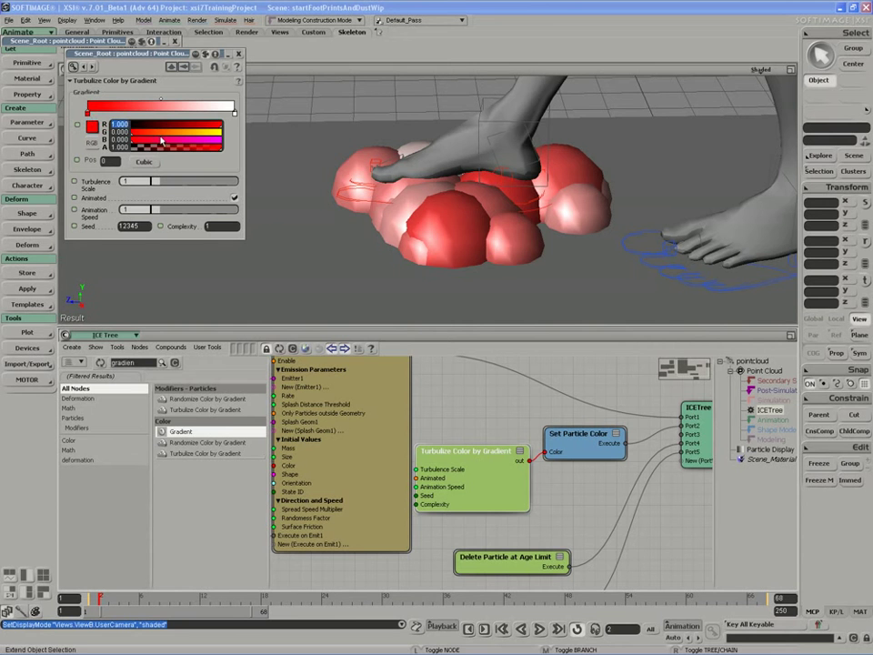
{"action": "mouse_move", "coordinate": [155, 134]}
{"action": "left_mouse_down", "text": "ctrl"}
{"action": "mouse_move", "coordinate": [172, 134]}
{"action": "mouse_move", "coordinate": [158, 133]}
{"action": "left_mouse_up", "text": "ctrl"}
Add three gradient markers, the middle one grey 0.473 at position 0.56, and turn the end marker dark brown with blue 0.23.
{"action": "left_click", "coordinate": [236, 113]}
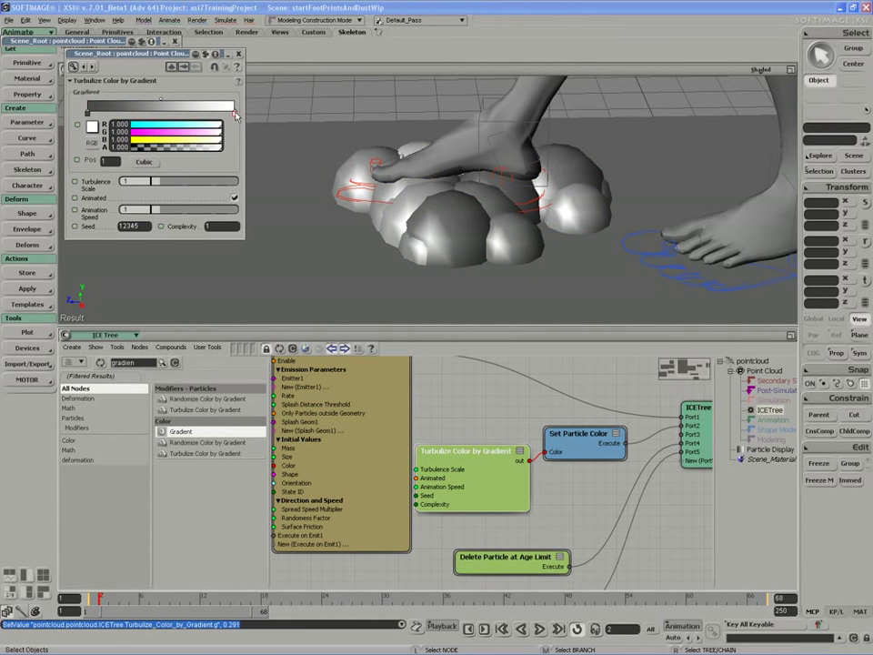
{"action": "left_click", "coordinate": [169, 115]}
{"action": "left_click_drag", "start_coordinate": [198, 131], "coordinate": [163, 141], "text": "ctrl"}
{"action": "left_click", "coordinate": [127, 115]}
{"action": "left_click", "coordinate": [201, 107]}
{"action": "left_click", "coordinate": [234, 112]}
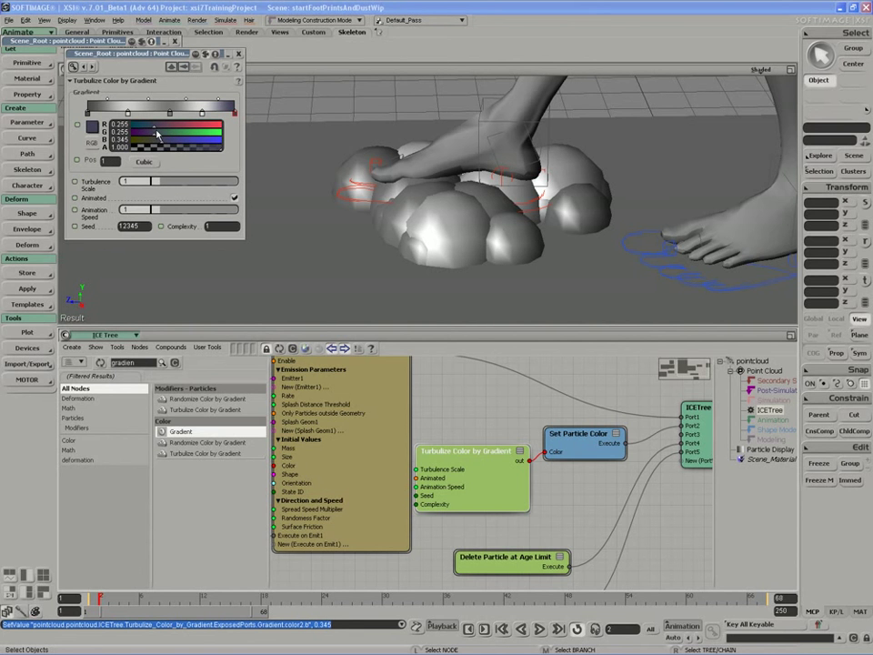
Tint the middle gradient marker brown (about 0.54, 0.48, 0.44) and the start marker reddish brown (0.412, 0.291, 0.291).
{"action": "left_click", "coordinate": [169, 114]}
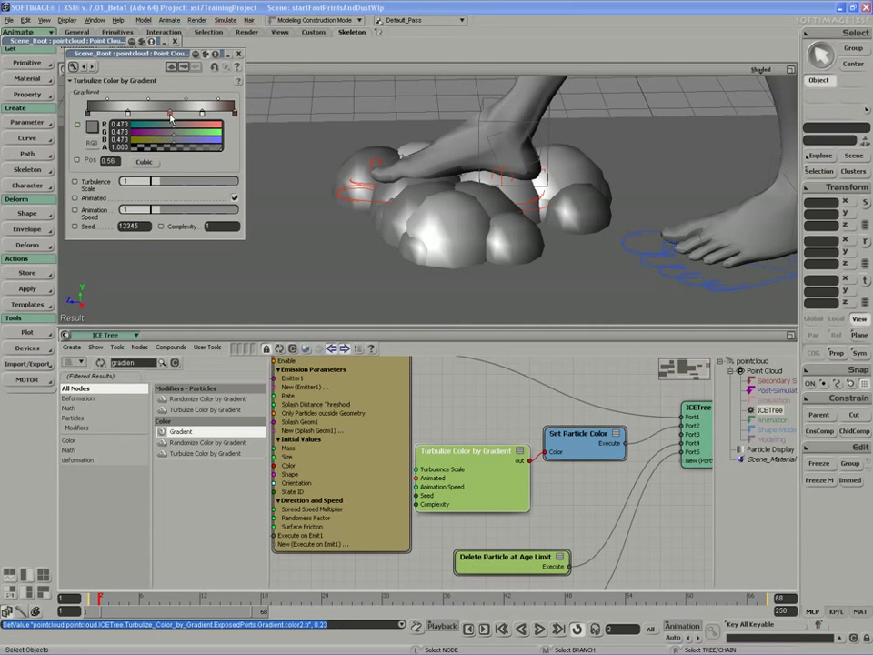
{"action": "mouse_move", "coordinate": [175, 126]}
{"action": "left_mouse_down"}
{"action": "mouse_move", "coordinate": [171, 140]}
{"action": "mouse_move", "coordinate": [179, 130]}
{"action": "left_mouse_up"}
{"action": "left_click", "coordinate": [173, 133]}
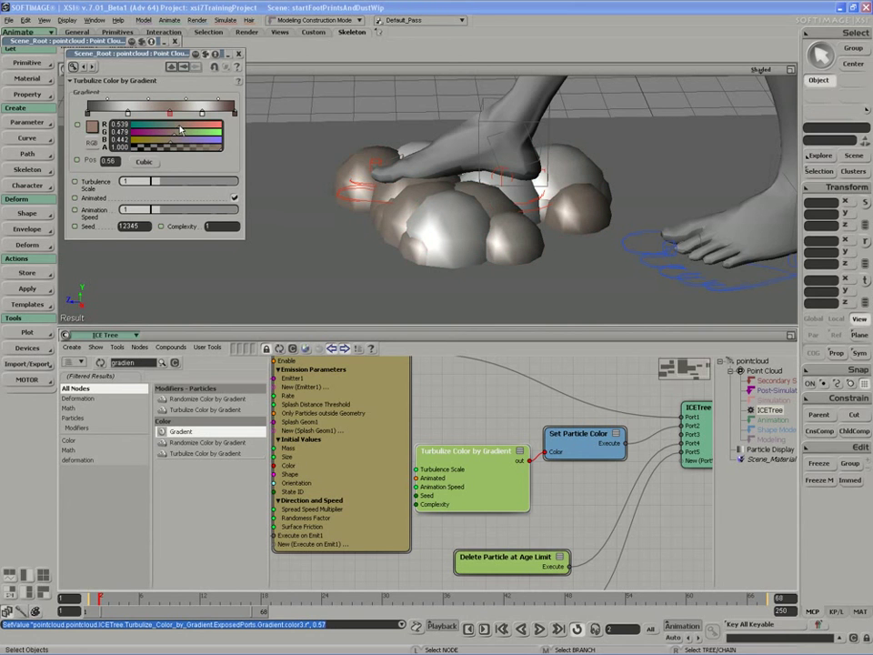
{"action": "left_click", "coordinate": [88, 114]}
{"action": "mouse_move", "coordinate": [168, 130]}
{"action": "left_mouse_down"}
{"action": "mouse_move", "coordinate": [157, 143]}
{"action": "mouse_move", "coordinate": [186, 143]}
{"action": "left_mouse_up"}
Add a gradient marker at position 0.3 and color it warm grey with RGB 0.667, 0.636, 0.612.
{"action": "left_click", "coordinate": [131, 113]}
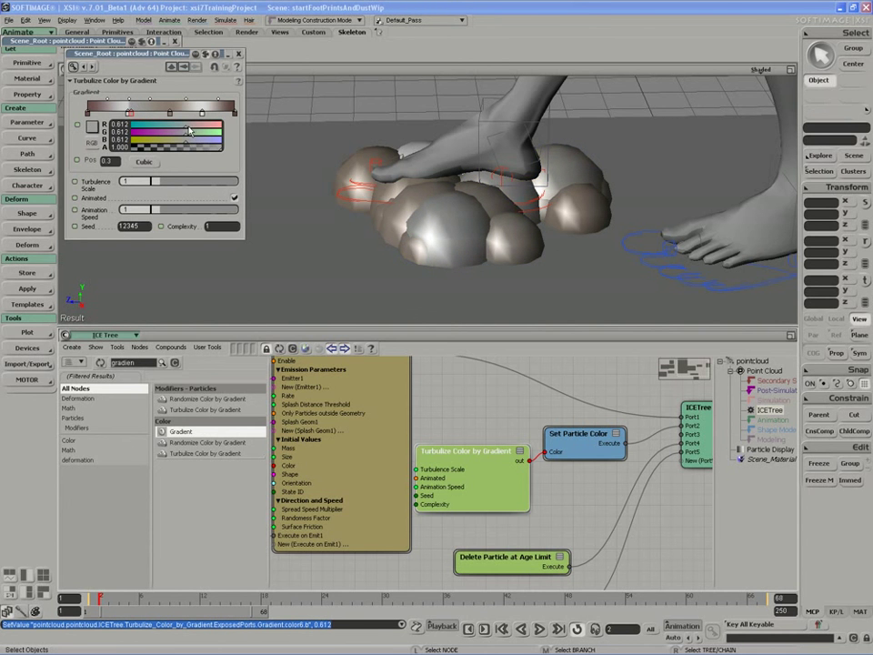
{"action": "left_click", "coordinate": [191, 126]}
{"action": "left_click", "coordinate": [188, 133]}
{"action": "left_click", "coordinate": [185, 140]}
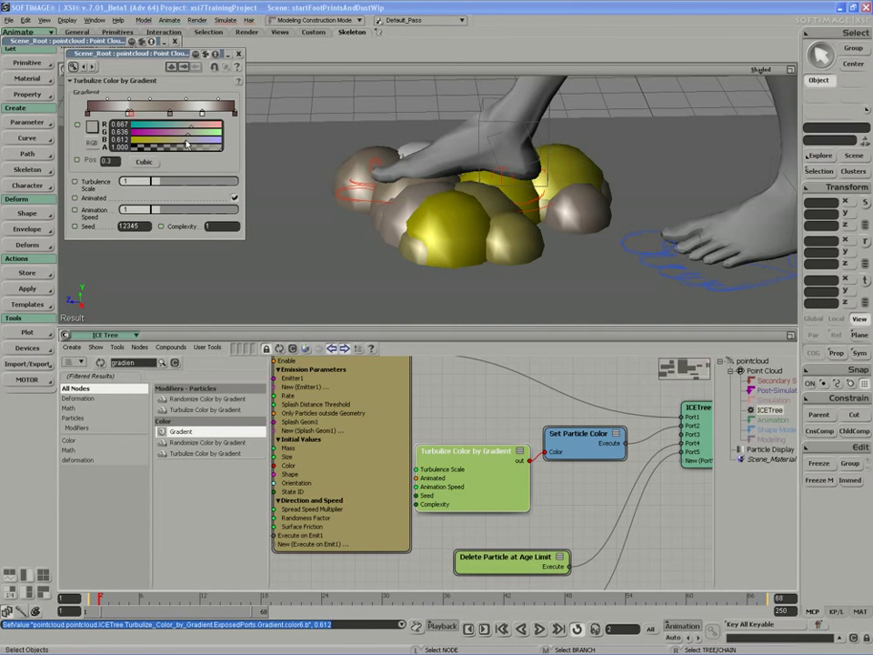
Switch the start marker's color to HLS mode and raise its lightness to 0.497.
{"action": "left_click", "coordinate": [88, 112]}
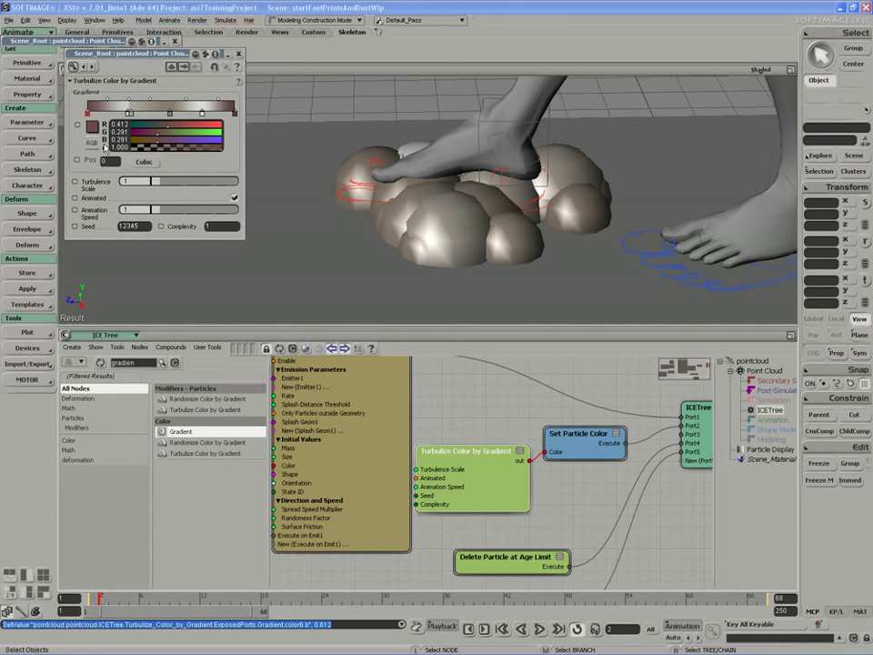
{"action": "left_click", "coordinate": [96, 145]}
{"action": "left_click", "coordinate": [173, 133]}
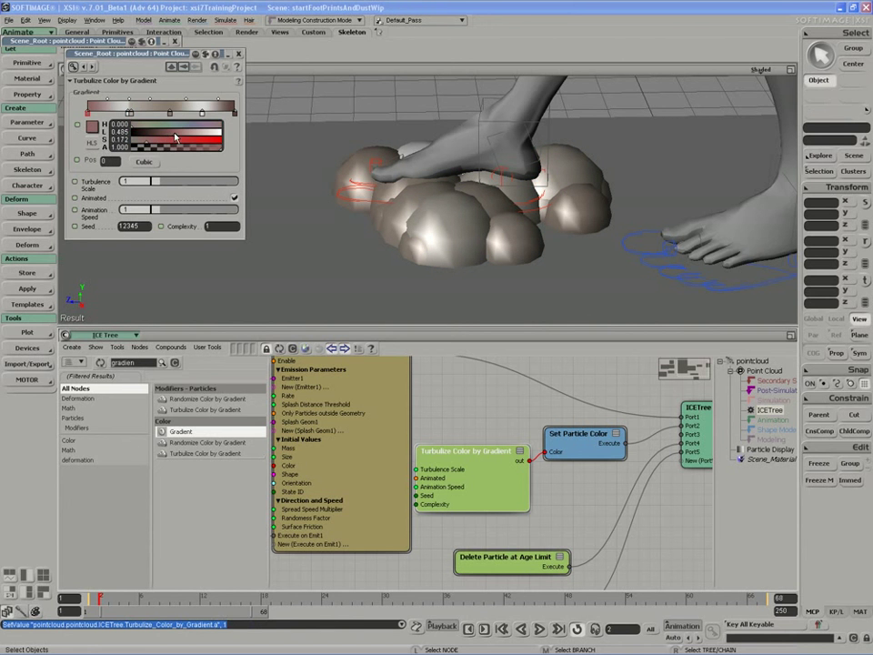
{"action": "left_click_drag", "start_coordinate": [175, 137], "coordinate": [176, 139]}
Preview the dust particle colors in a render region around the front foot, and hide the region again.
{"action": "scroll", "coordinate": [307, 156], "scroll_direction": "down", "scroll_amount": 5}
{"action": "key", "text": "s"}
{"action": "mouse_move", "coordinate": [307, 155]}
{"action": "right_mouse_down"}
{"action": "mouse_move", "coordinate": [307, 201]}
{"action": "mouse_move", "coordinate": [314, 170]}
{"action": "right_mouse_up"}
{"action": "key", "text": "q"}
{"action": "left_click_drag", "start_coordinate": [520, 146], "coordinate": [354, 275]}
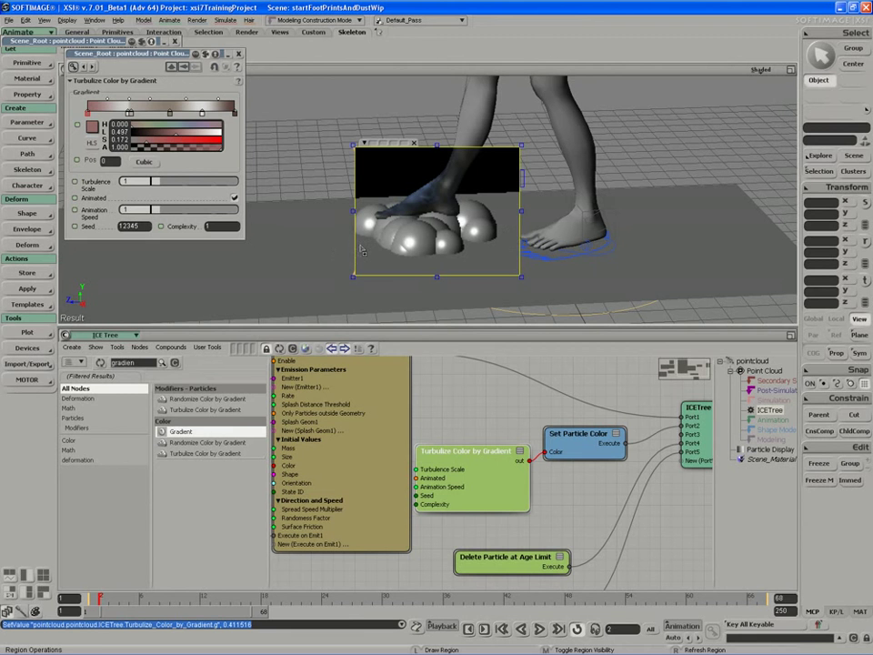
{"action": "middle_click", "coordinate": [302, 169]}
{"action": "key", "text": "s"}
{"action": "right_click_drag", "start_coordinate": [328, 211], "coordinate": [376, 192]}
{"action": "left_click_drag", "start_coordinate": [377, 193], "coordinate": [378, 225]}
{"action": "key", "text": "space"}
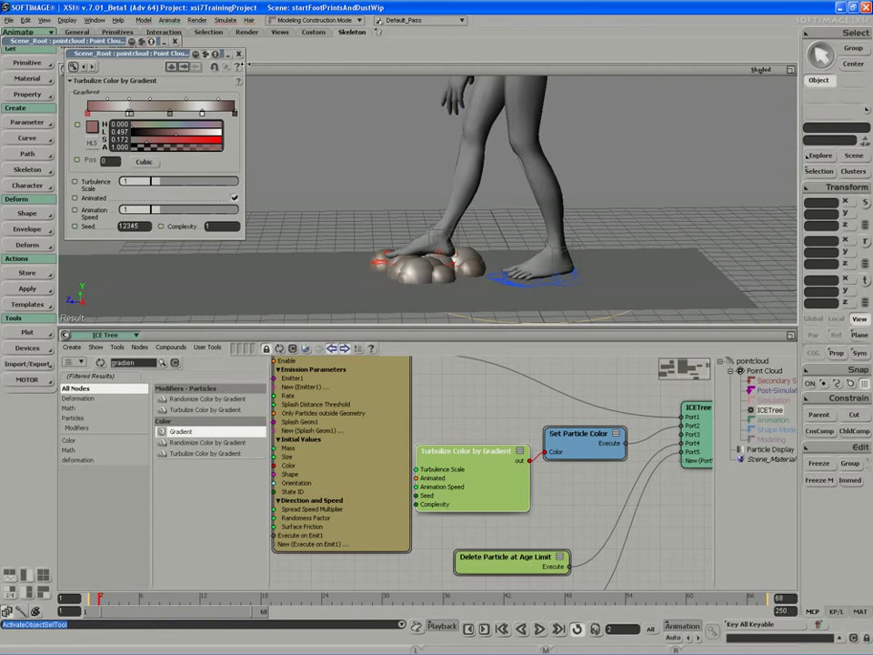
Close the Turbulize Color by Gradient properties and bring the upstream emission nodes of the ICE tree into view.
{"action": "left_click", "coordinate": [239, 54]}
{"action": "key", "text": "z"}
{"action": "left_click_drag", "start_coordinate": [469, 461], "coordinate": [405, 480]}
{"action": "right_click", "coordinate": [405, 480]}
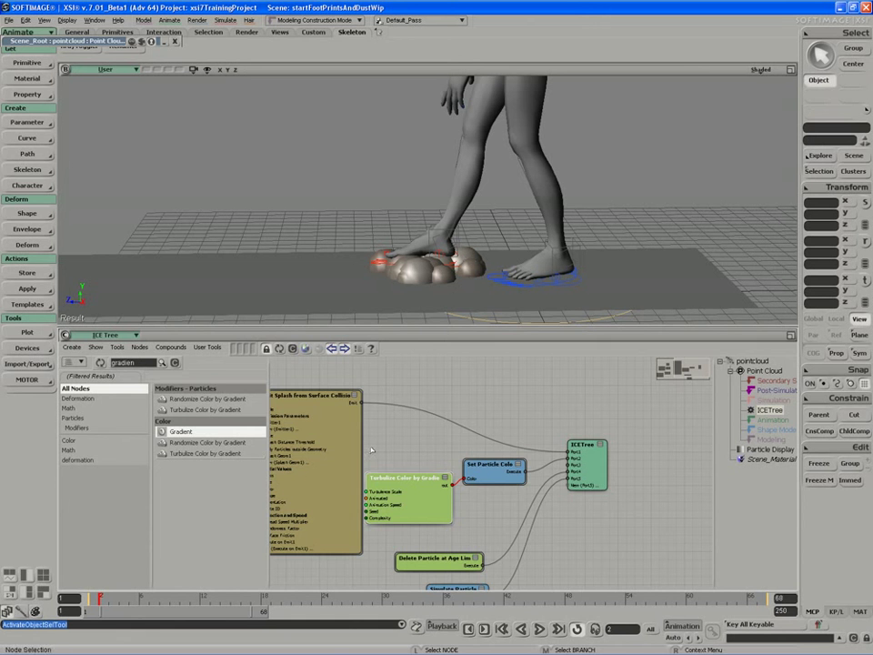
{"action": "key", "text": "z"}
{"action": "right_click", "coordinate": [415, 415]}
{"action": "right_click", "coordinate": [489, 421]}
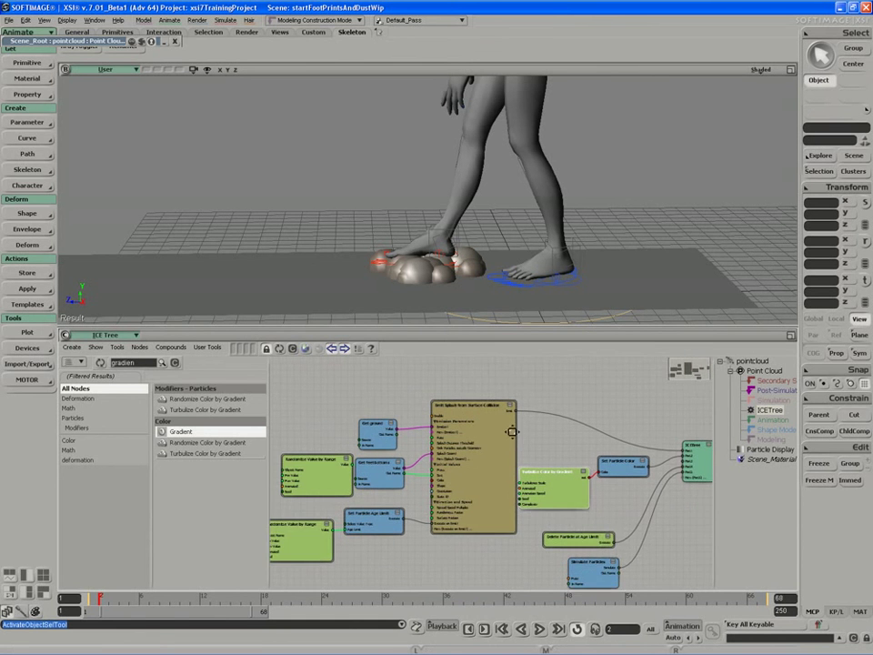